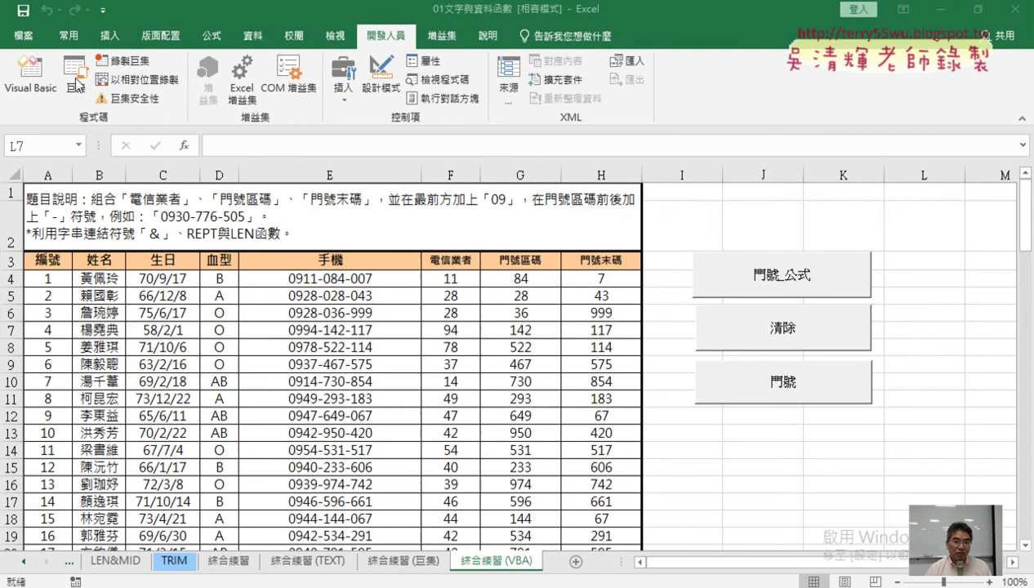
Open the Visual Basic editor, shift its window right and widen the Project pane.
click(33, 86)
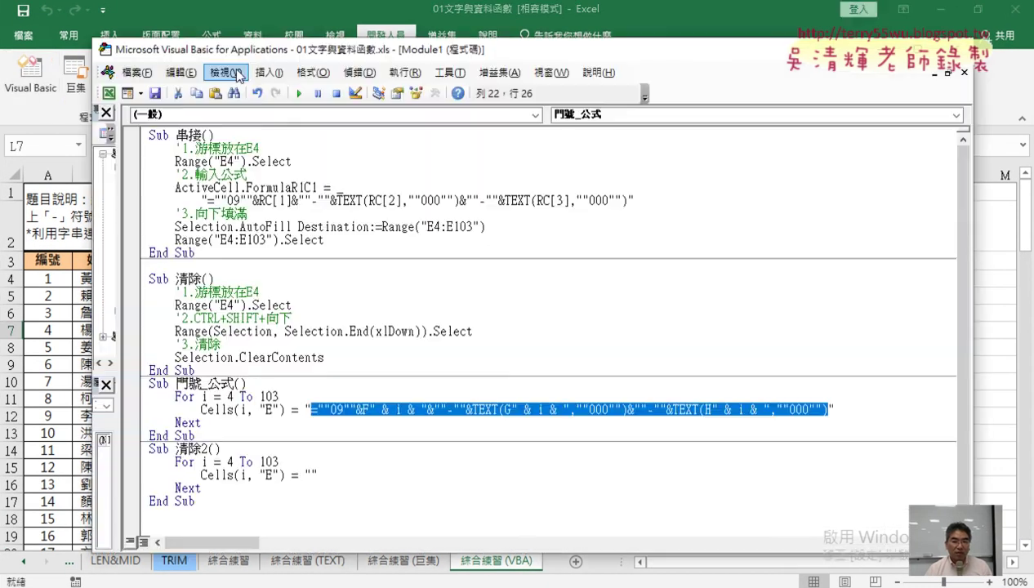
drag(245, 49, 330, 41)
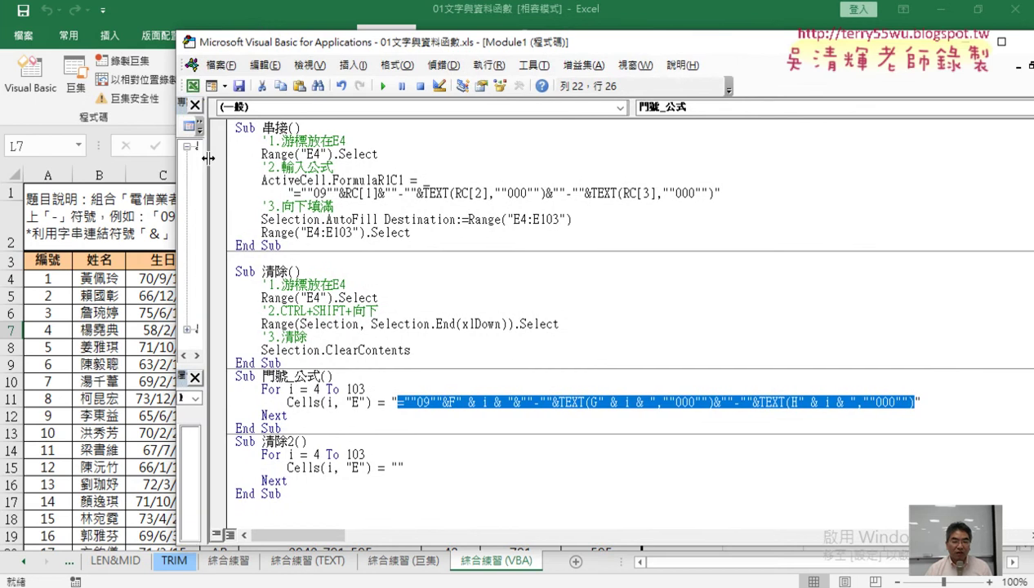
drag(206, 166, 253, 166)
drag(296, 49, 517, 82)
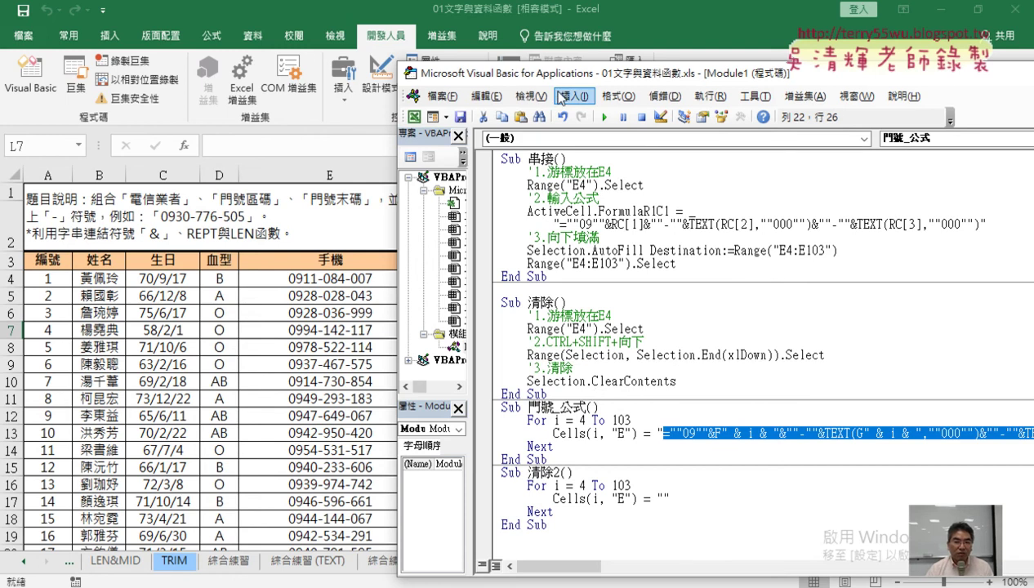
Move the editor left to reveal the sheet, widen the Project pane, and close Module1's code window.
drag(555, 78, 189, 48)
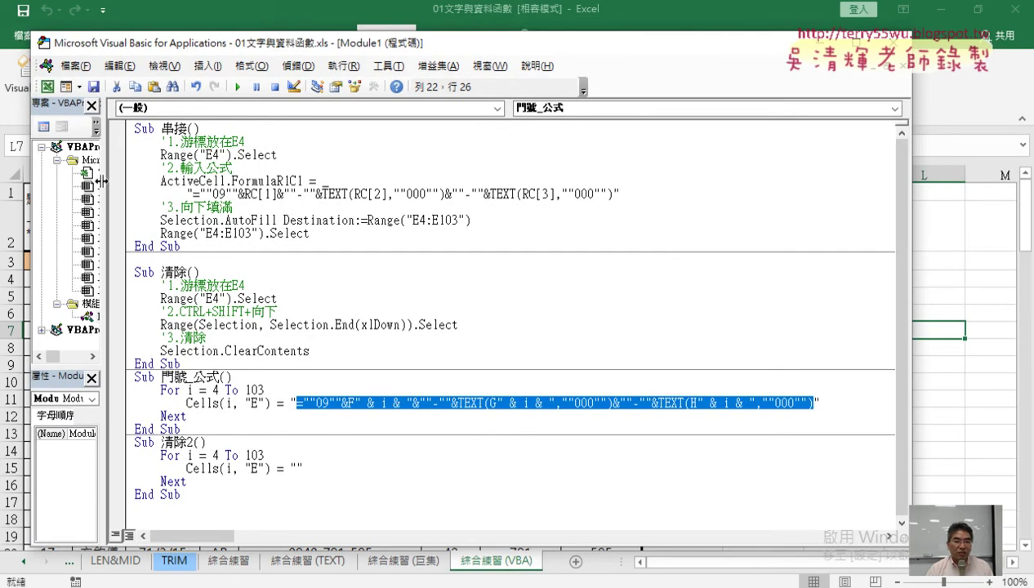
drag(100, 180, 164, 180)
click(901, 70)
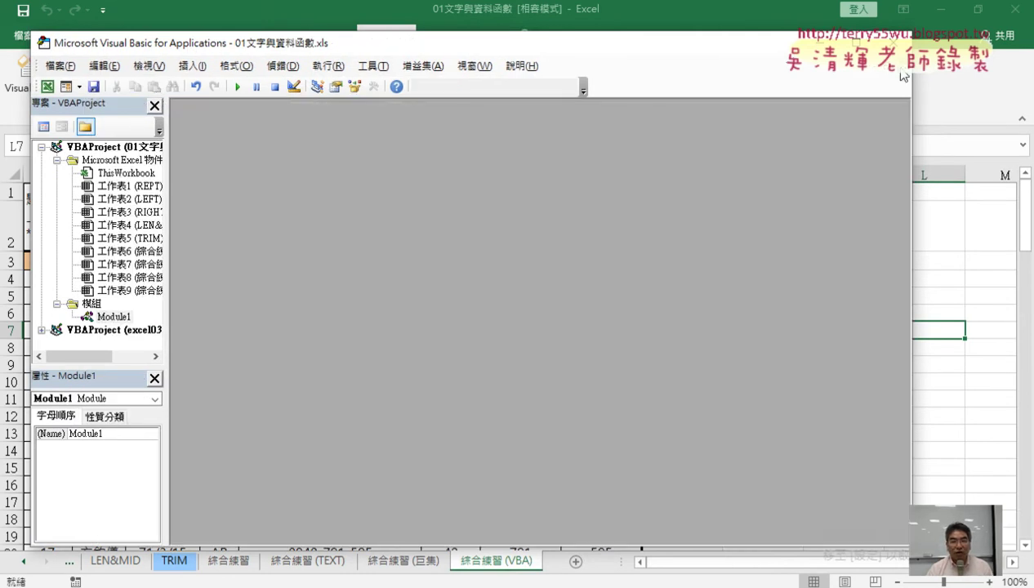
Open and close Module1's code window twice.
double_click(108, 316)
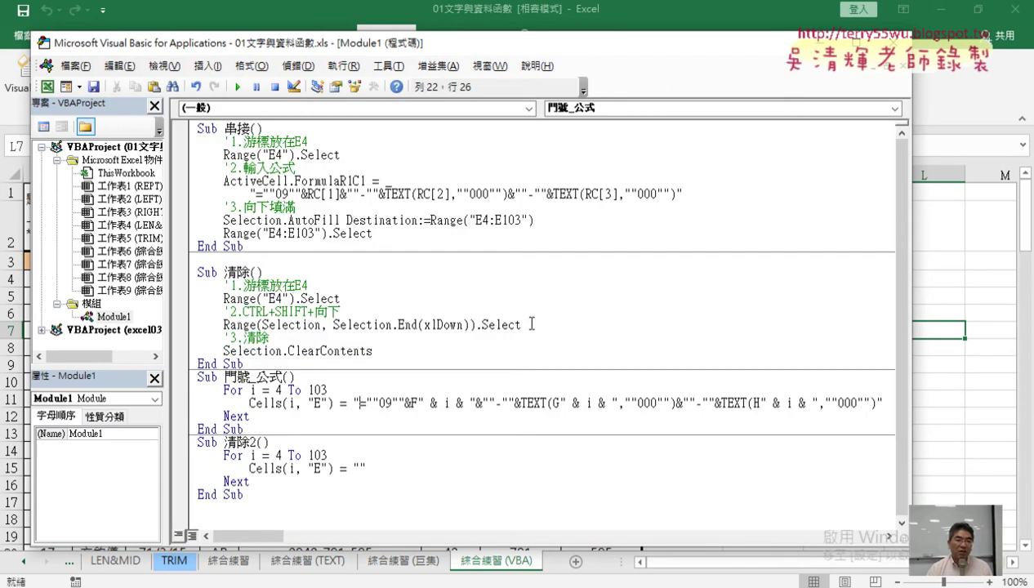
click(900, 72)
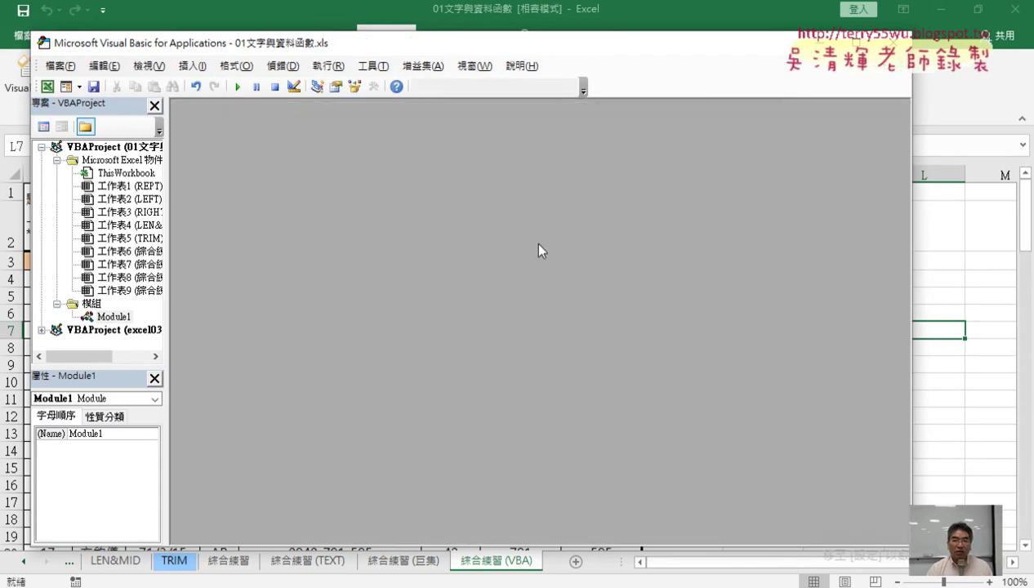
double_click(111, 318)
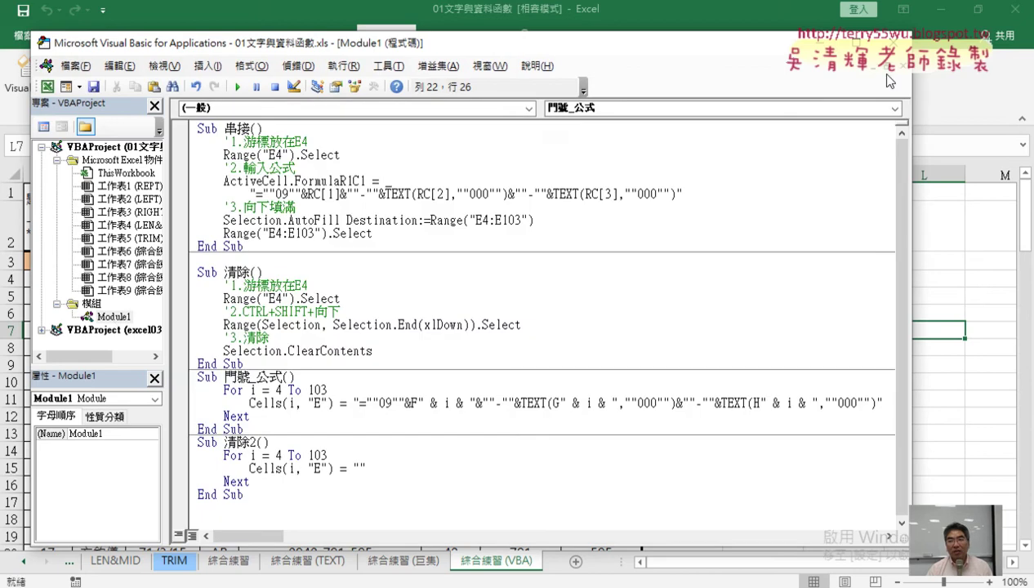
click(889, 79)
Close the Project Explorer and Properties panes, then close and reopen the VBA editor.
click(154, 105)
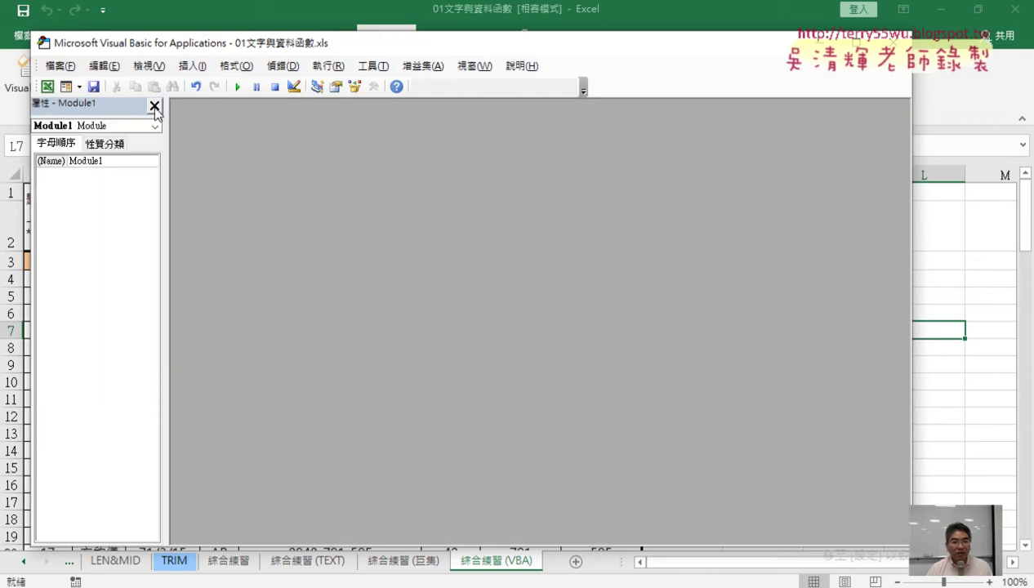
click(154, 105)
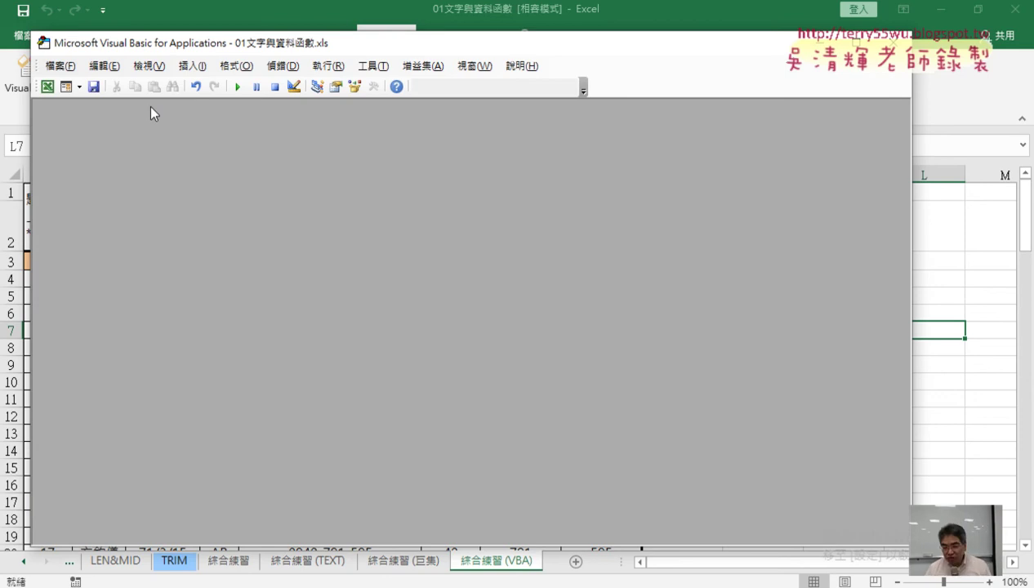
click(897, 42)
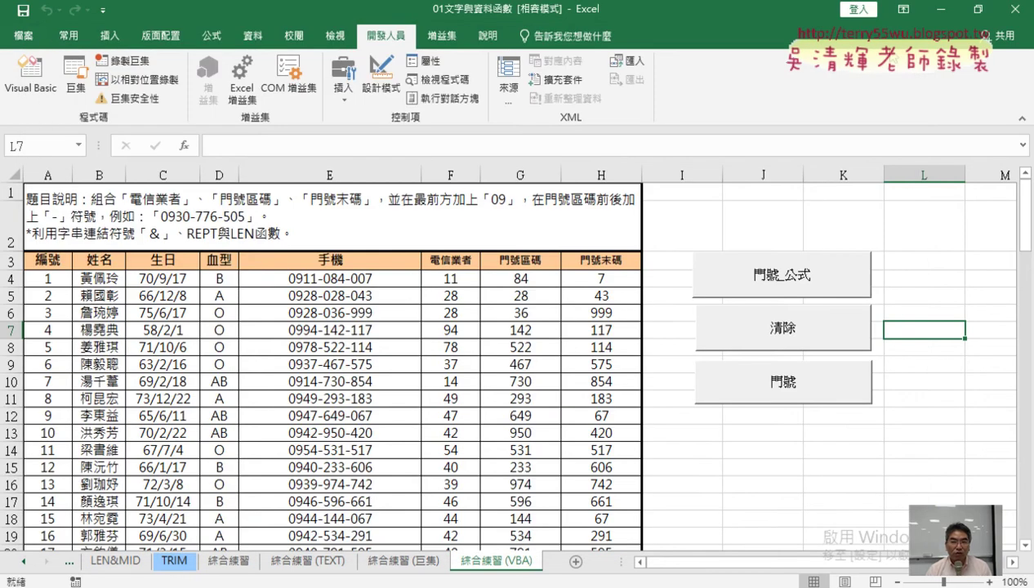
click(37, 89)
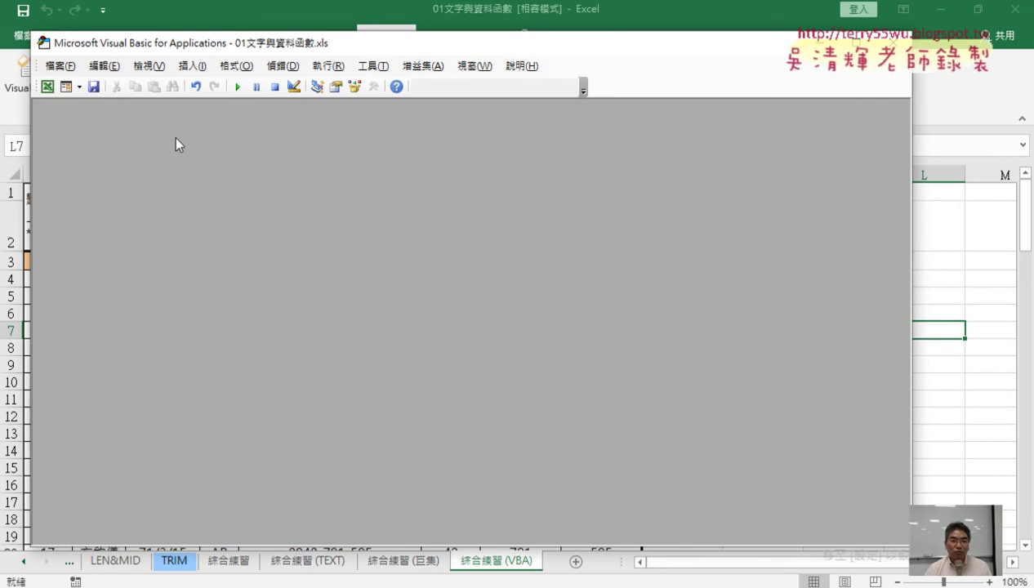
Restore the Project Explorer from the View menu, highlighting the option with red ink.
click(150, 66)
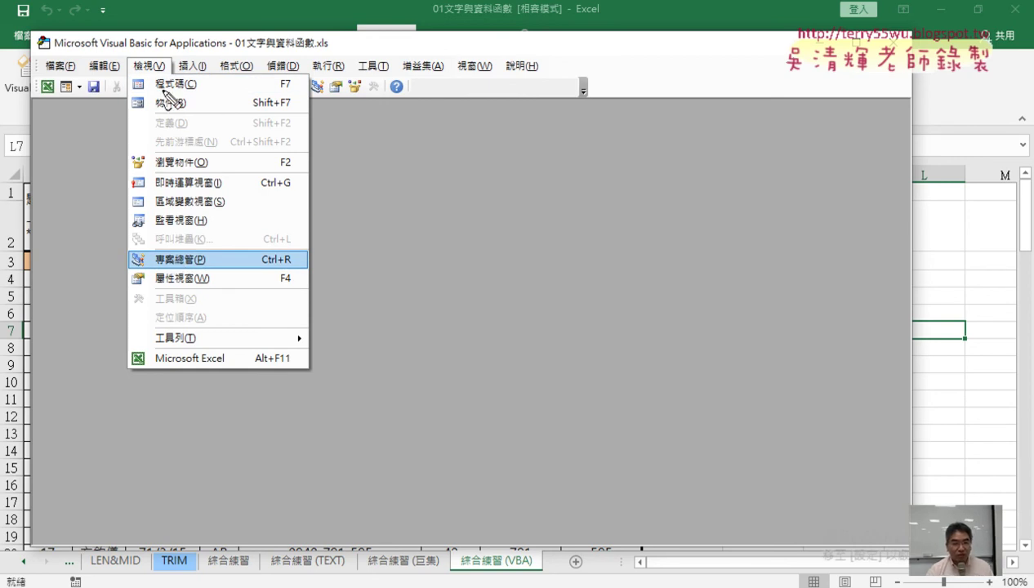
drag(167, 53, 188, 85)
mouse_move(196, 258)
mouse_down()
mouse_move(145, 260)
mouse_move(204, 271)
mouse_up()
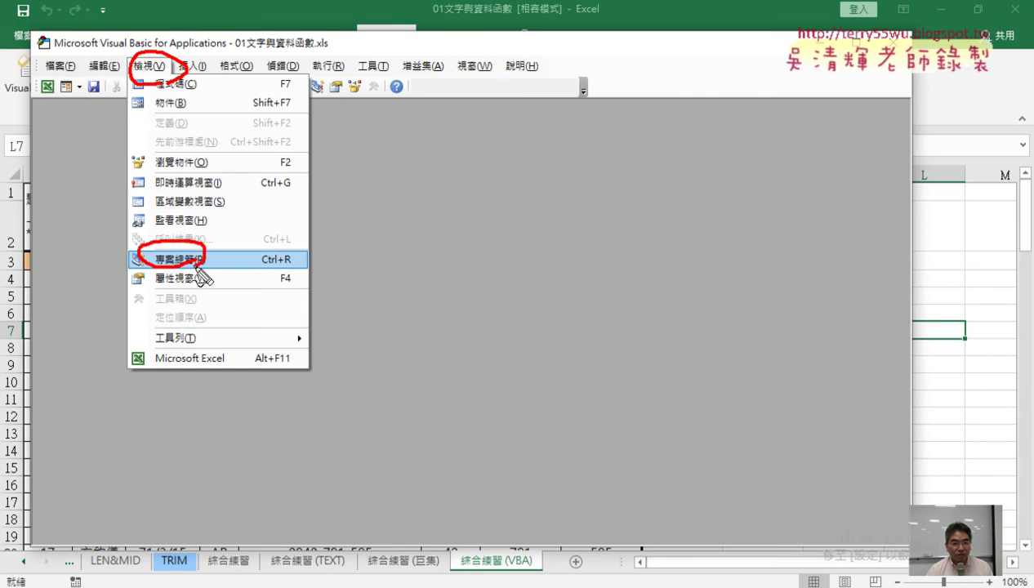
click(155, 260)
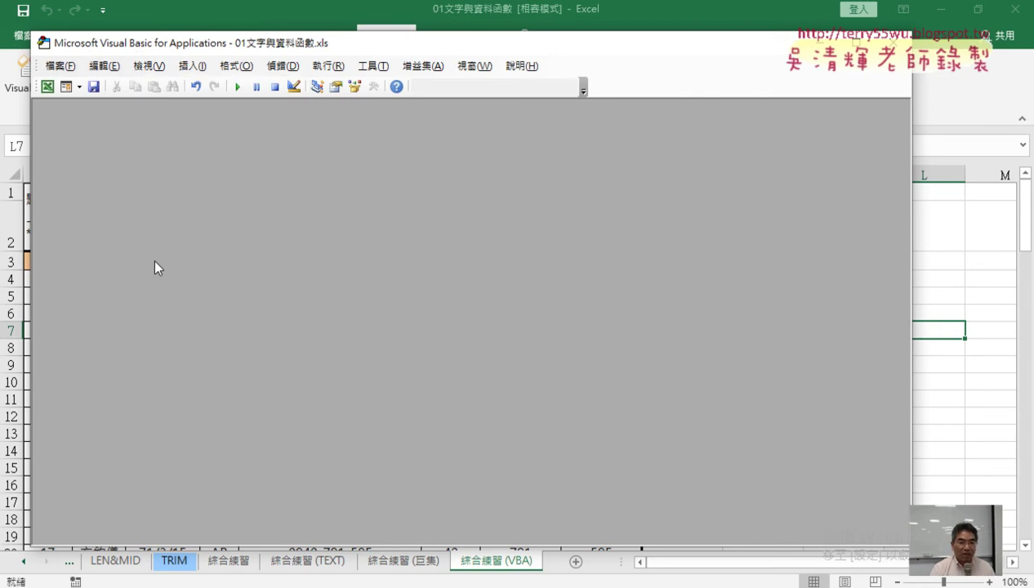
click(151, 65)
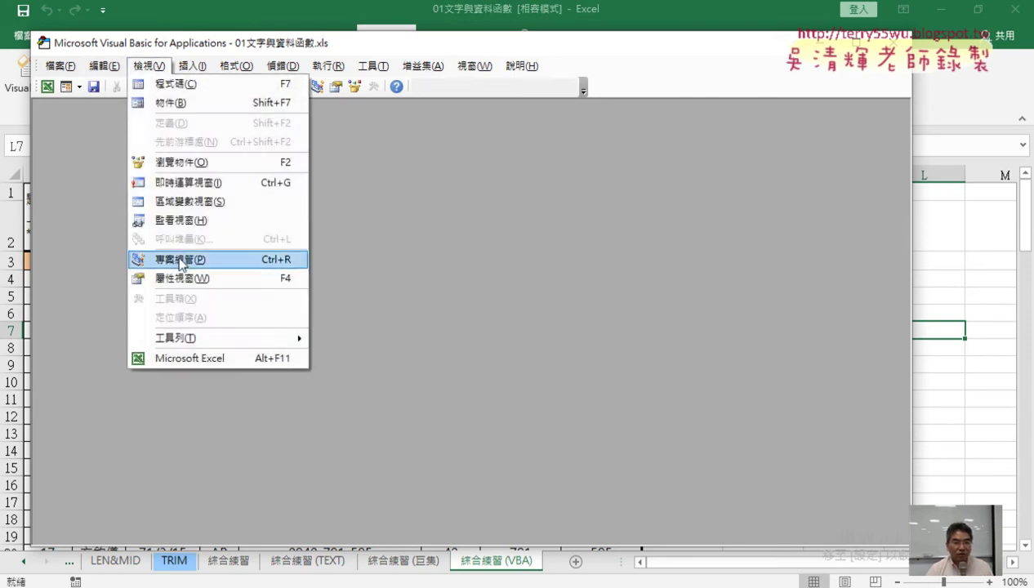
click(163, 260)
Show then close the Properties window, enlarge the project tree, and open Module1's code.
click(148, 66)
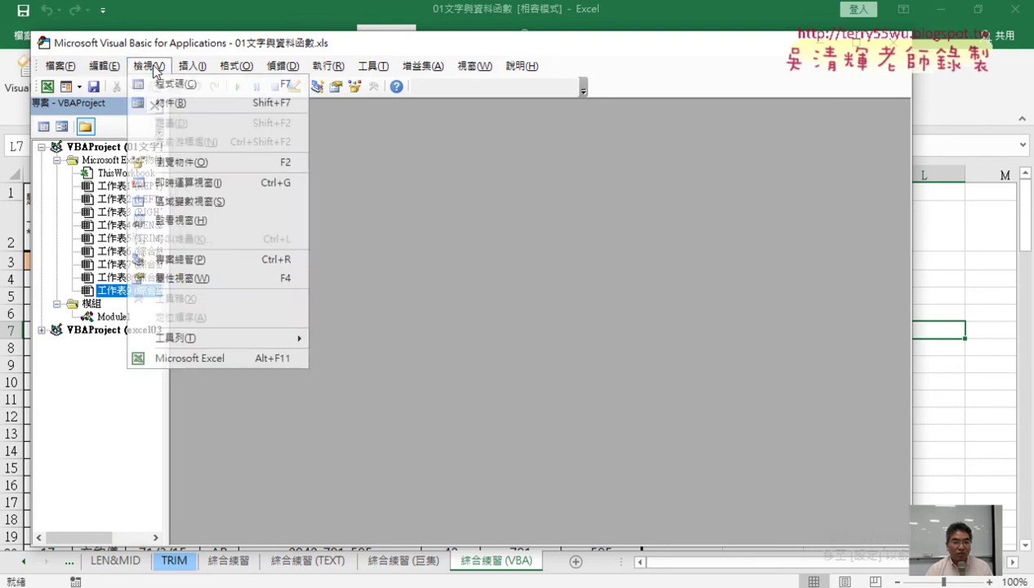
click(196, 279)
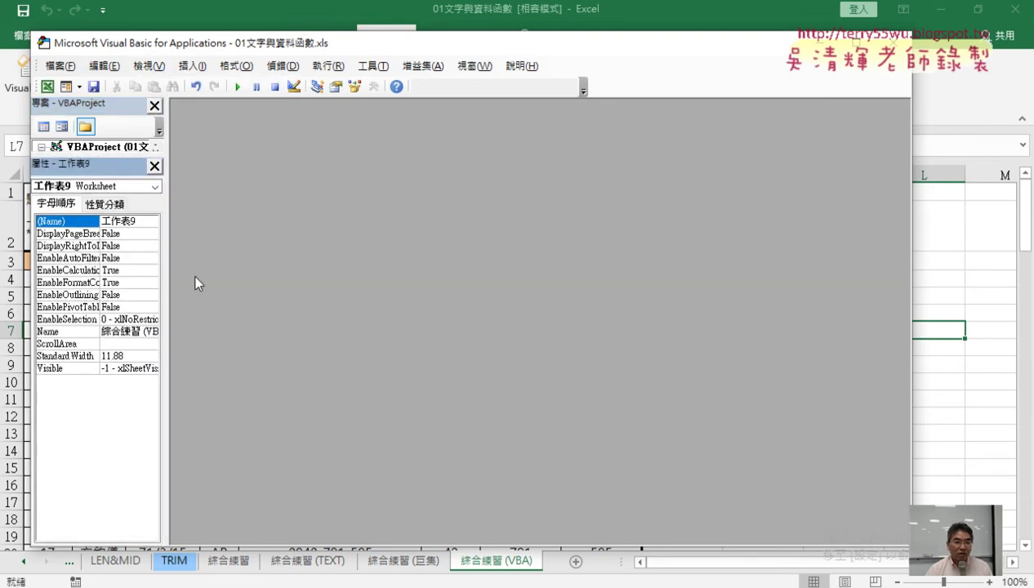
drag(93, 156, 97, 362)
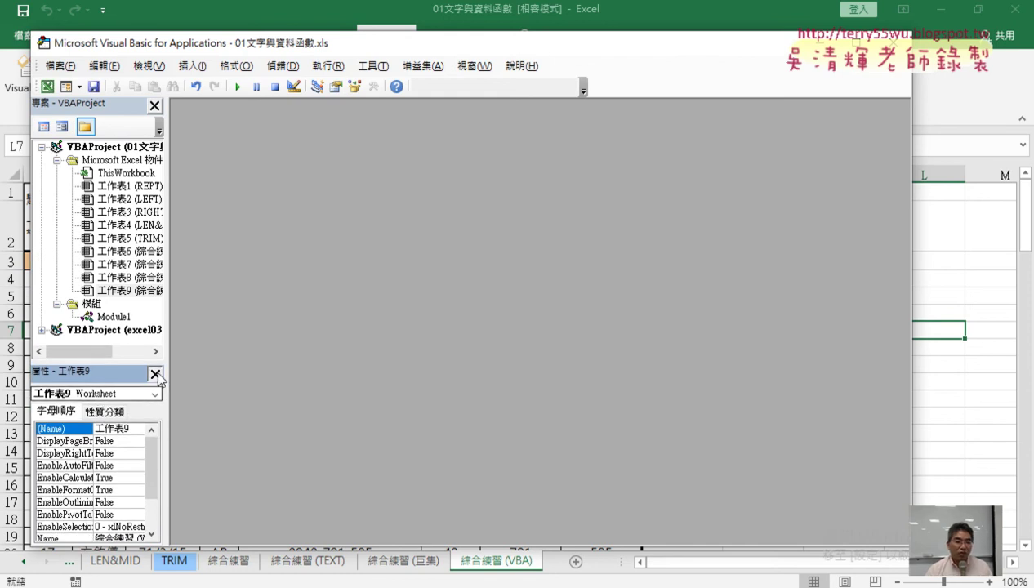
click(154, 373)
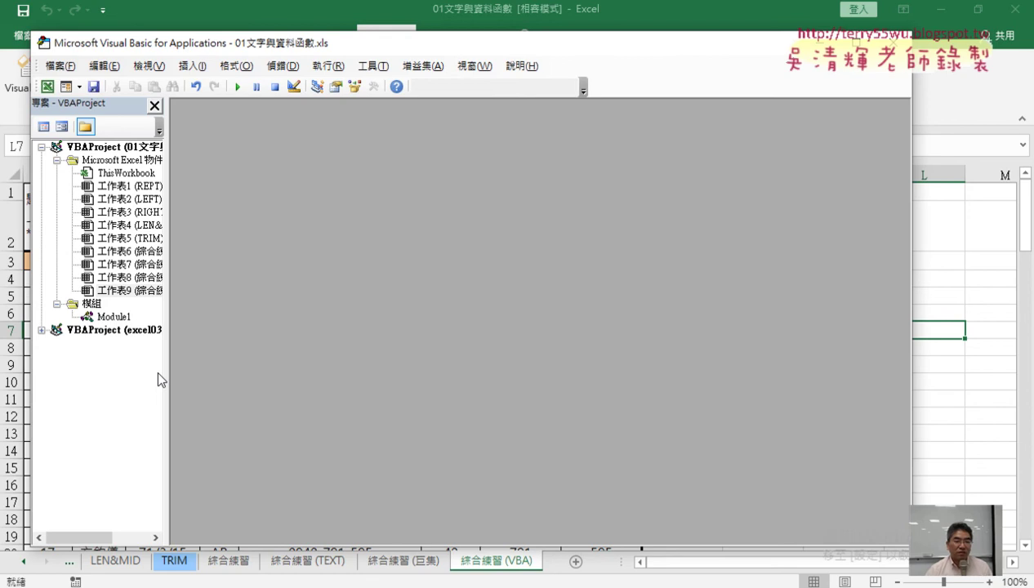
double_click(114, 317)
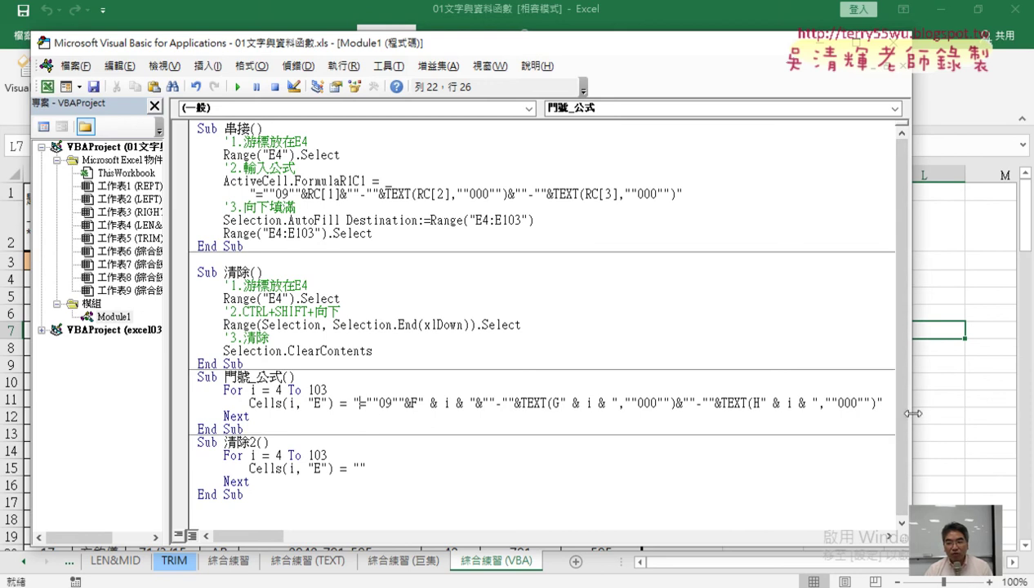
drag(912, 401, 657, 396)
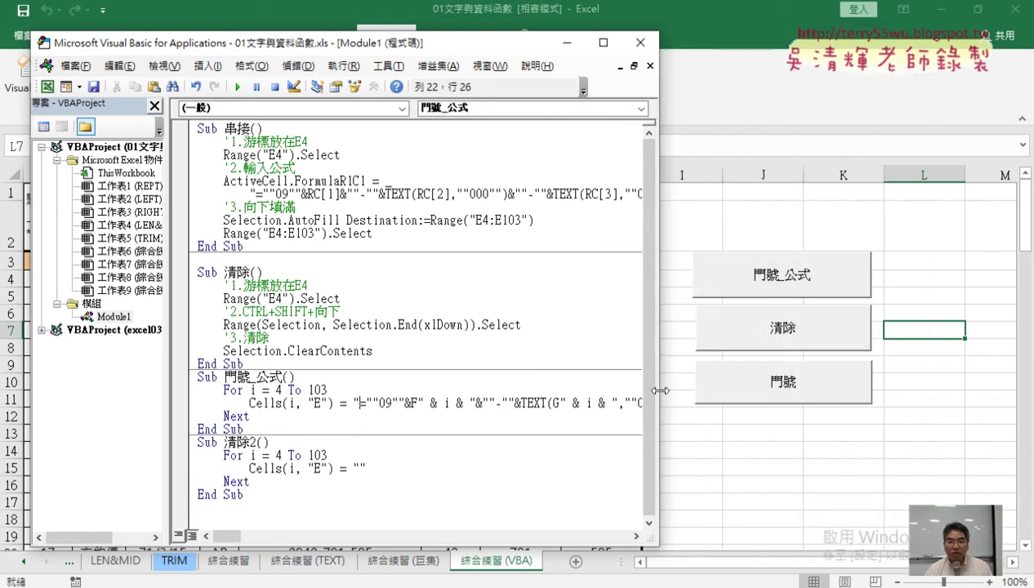
drag(371, 47, 781, 56)
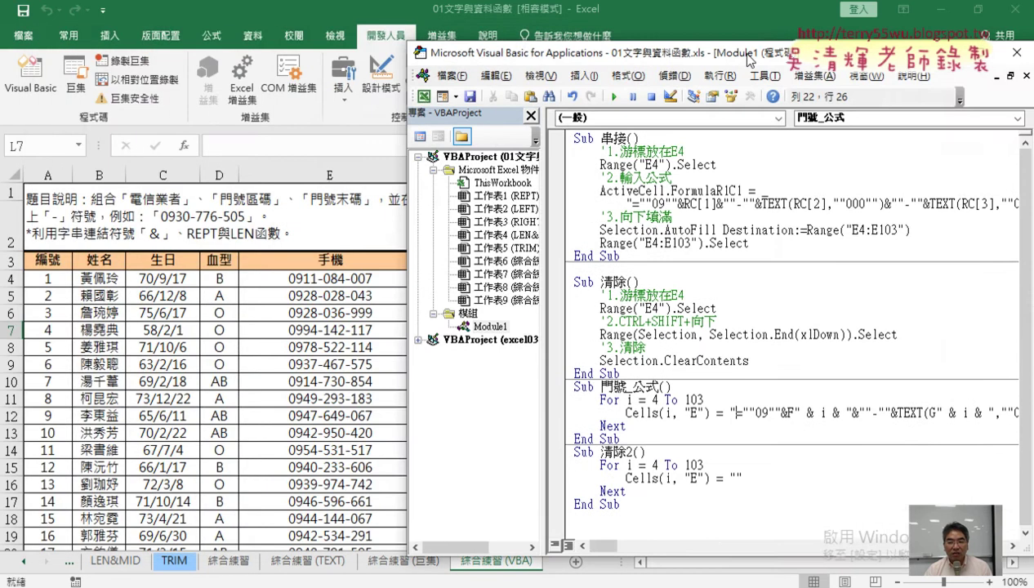
click(334, 279)
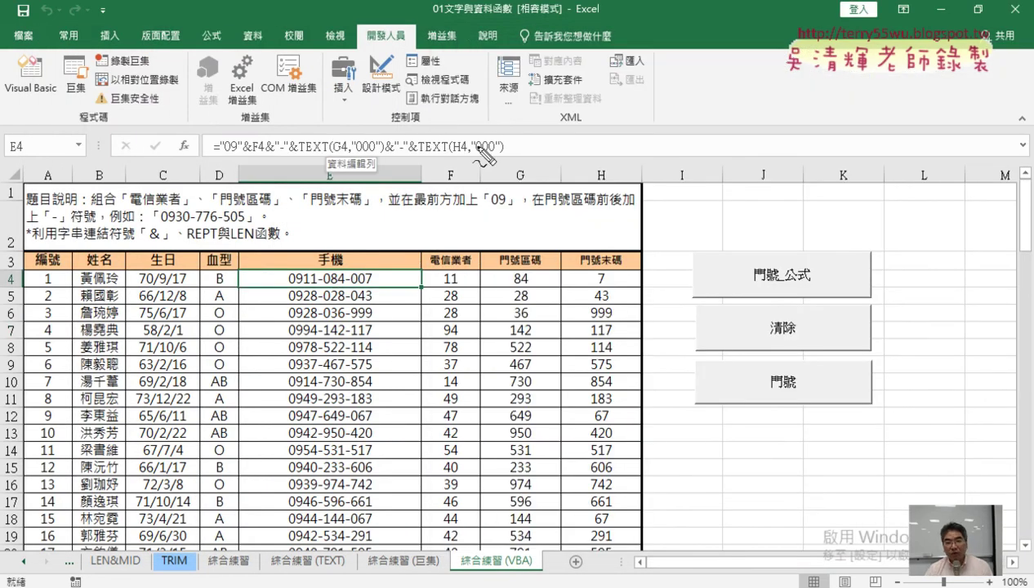
drag(504, 152, 216, 160)
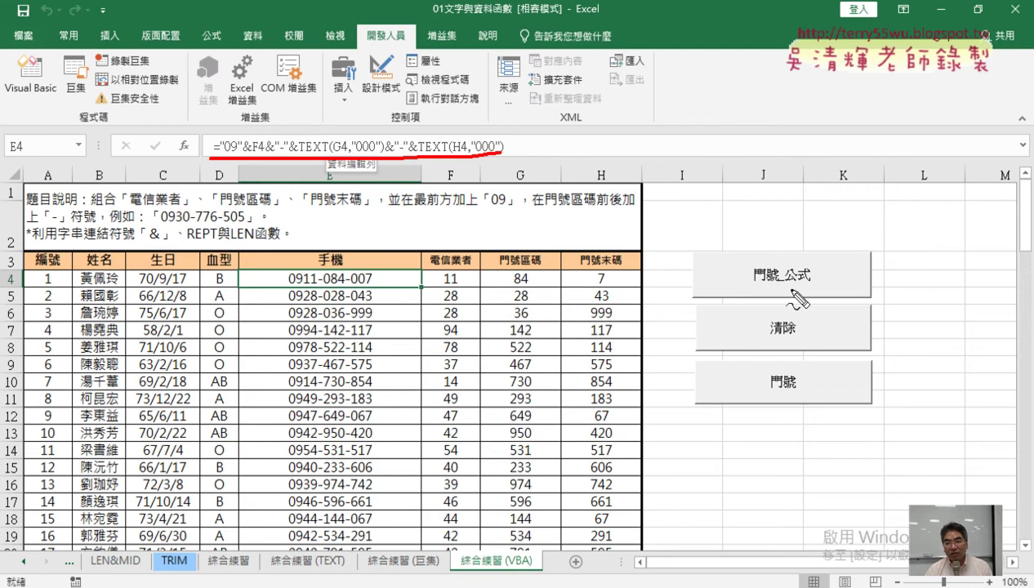
mouse_move(788, 285)
mouse_down()
mouse_move(763, 265)
mouse_move(546, 259)
mouse_move(426, 288)
mouse_up()
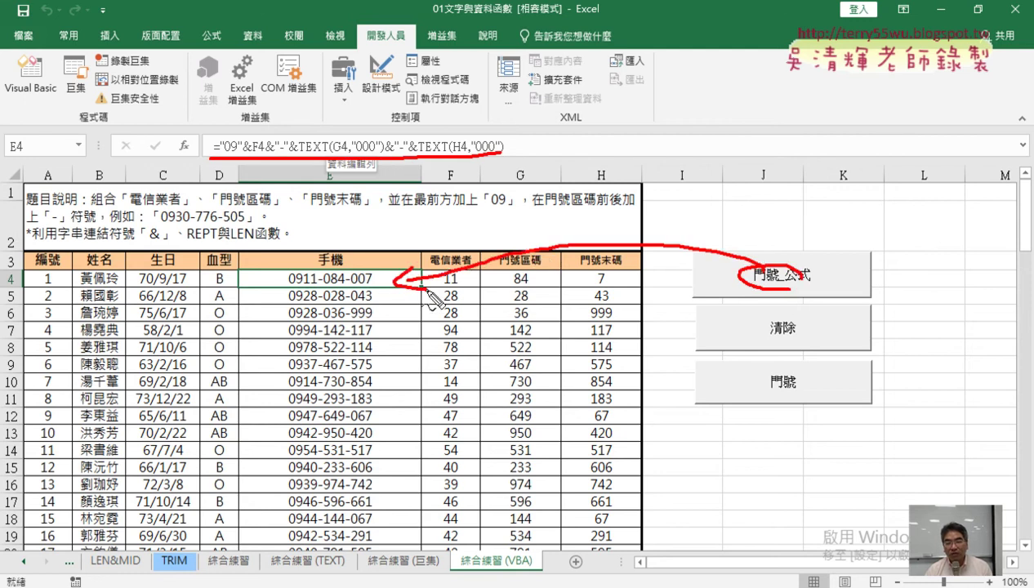
drag(786, 399, 799, 391)
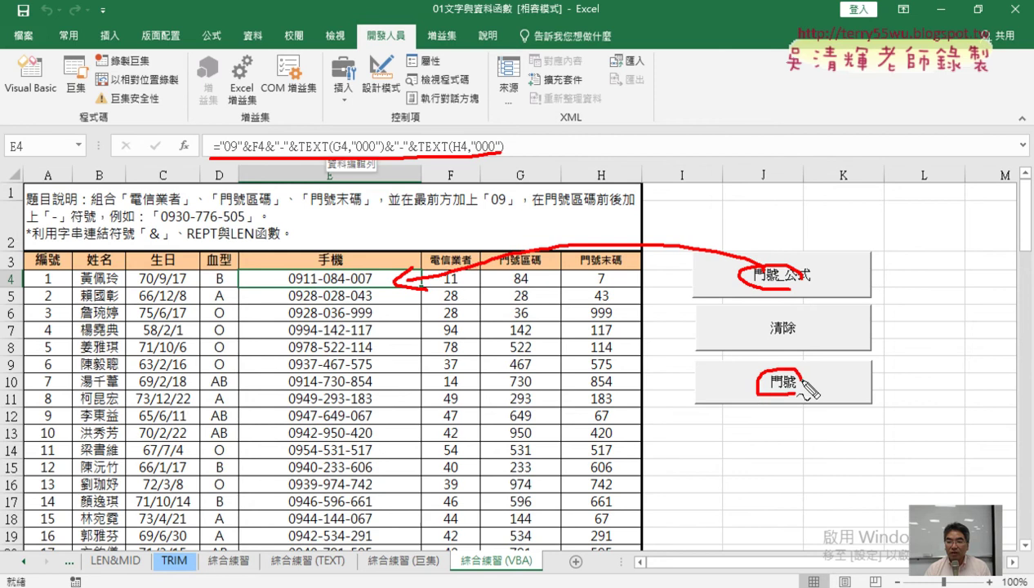
drag(789, 286, 830, 285)
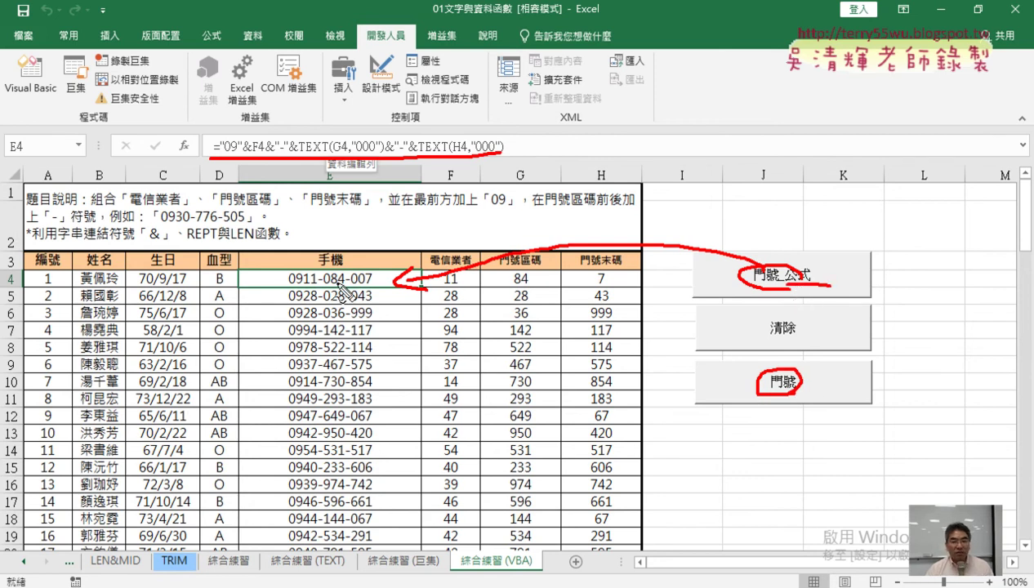
drag(423, 287, 595, 285)
drag(288, 287, 373, 285)
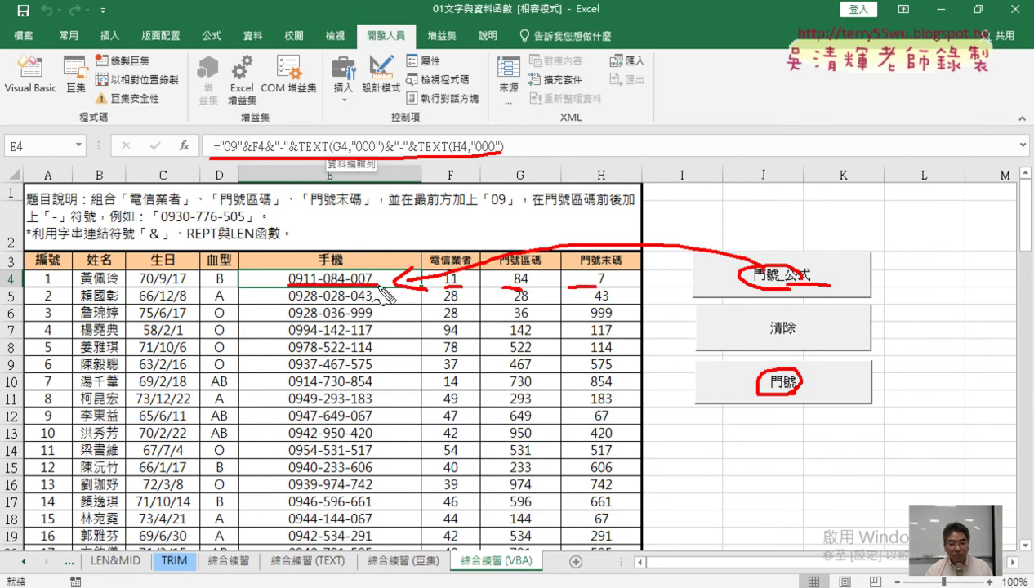
drag(219, 161, 290, 160)
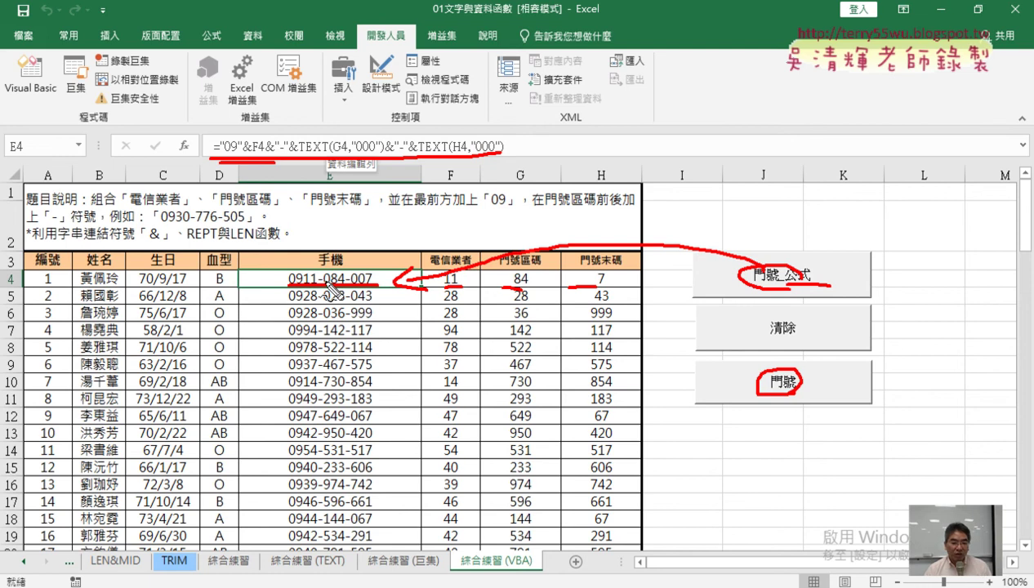
key(Escape)
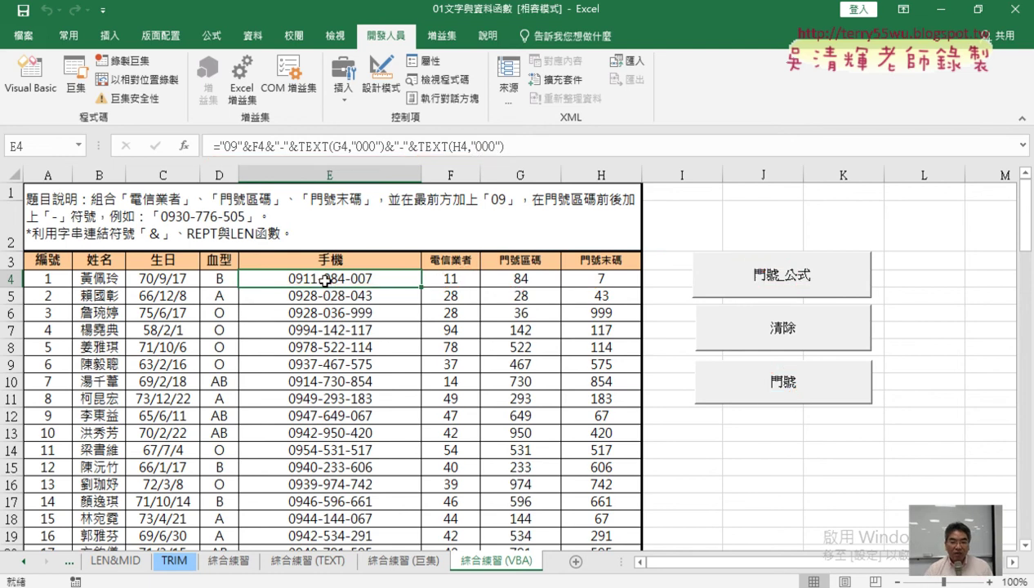
Inspect E4's TEXT formula on 綜合練習 (TEXT), then return to 綜合練習 (VBA) and open Visual Basic.
click(308, 562)
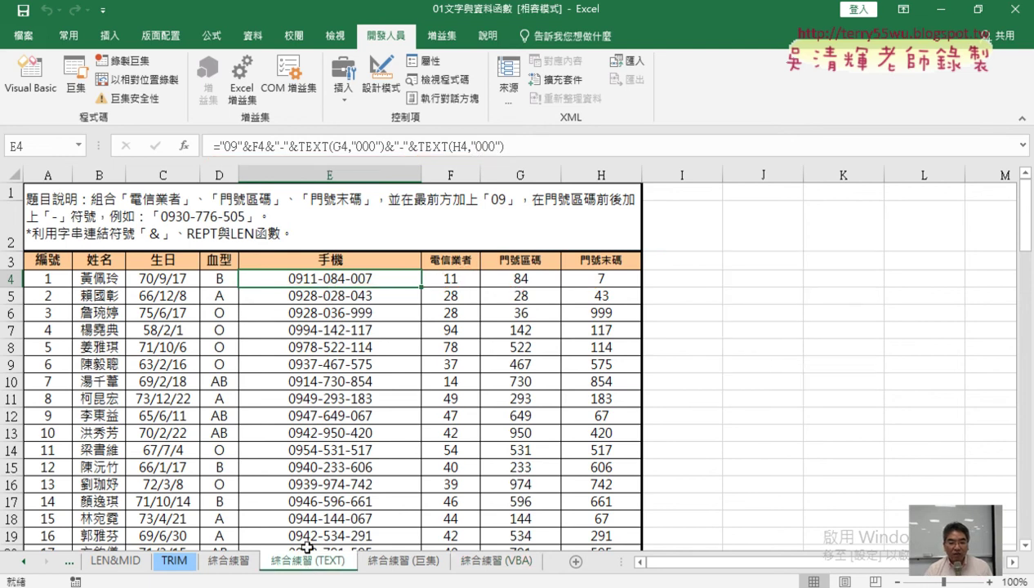
double_click(299, 146)
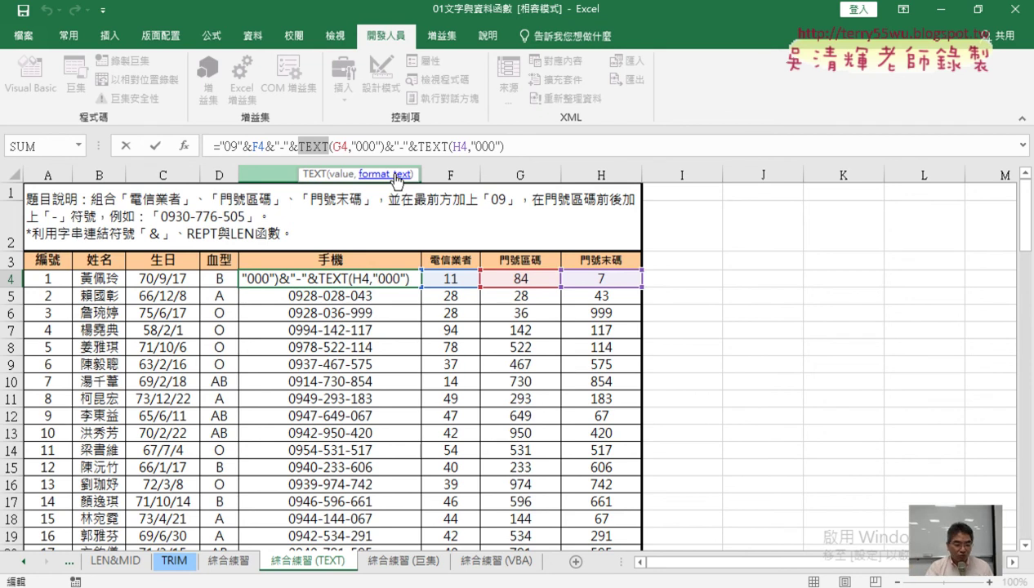
key(ctrl+Return)
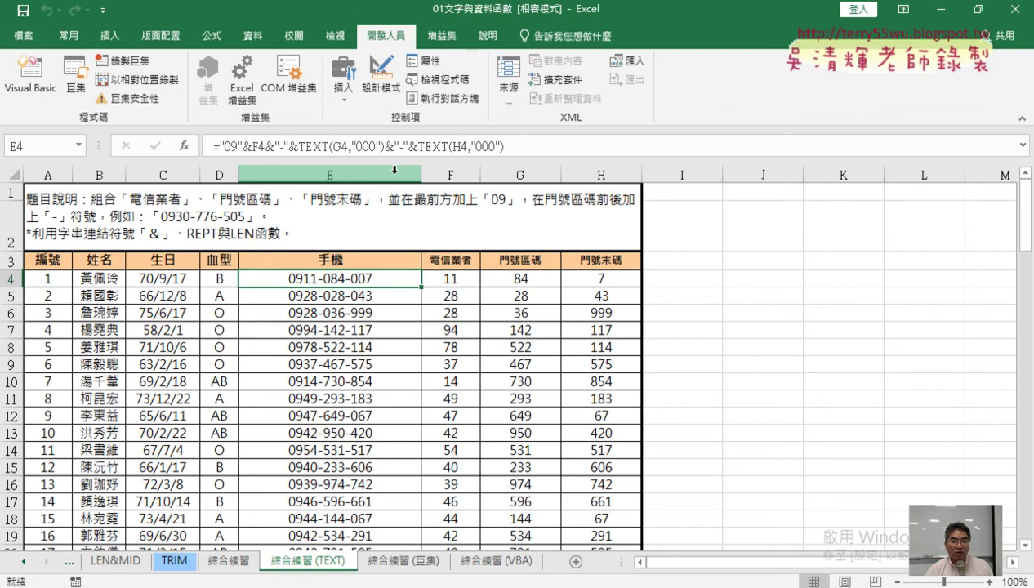
click(496, 563)
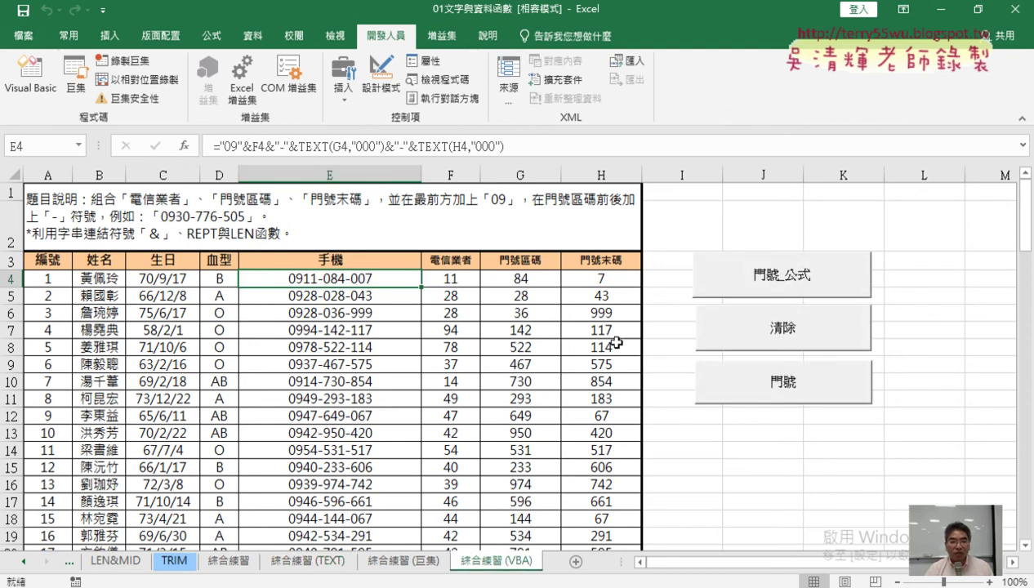
click(45, 85)
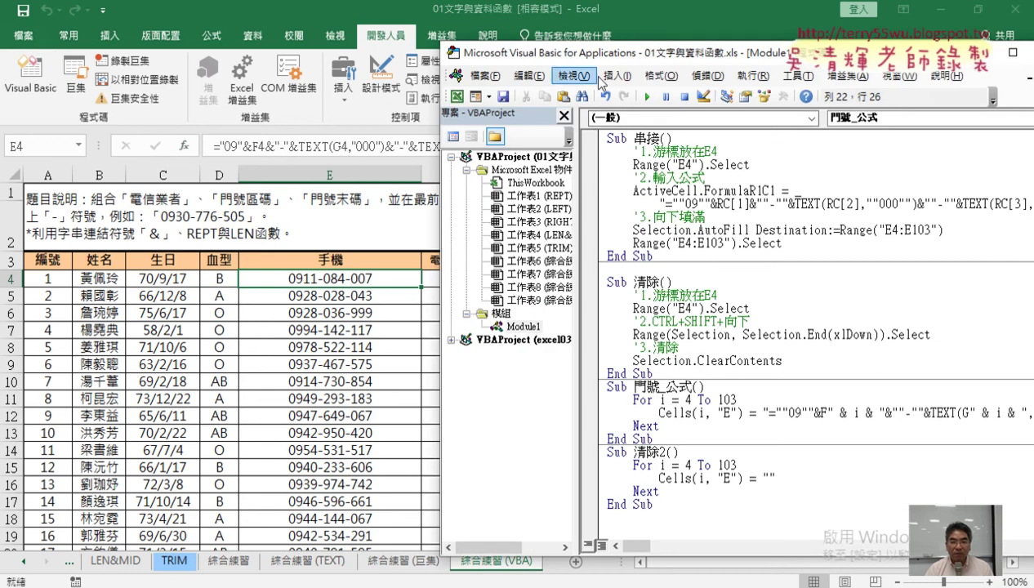
Copy 'Sub 門號' below the last End Sub to create Sub 門號() with its End Sub.
drag(593, 60, 560, 42)
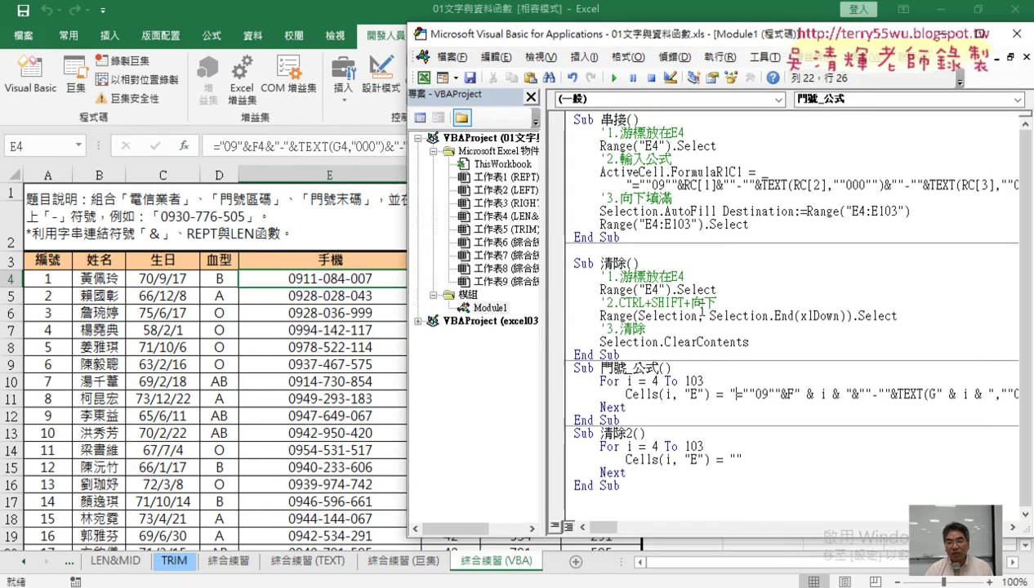
click(623, 500)
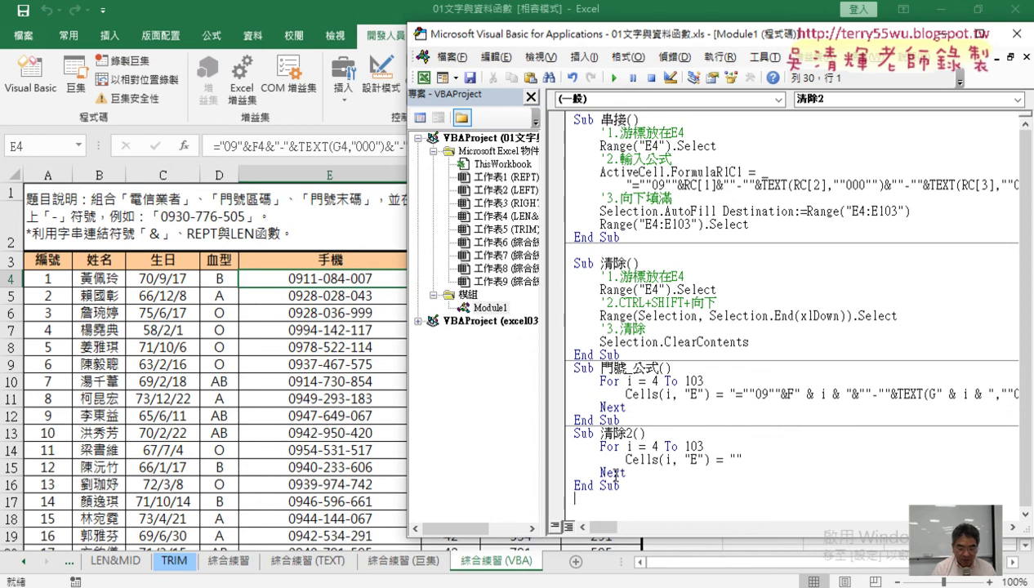
drag(625, 368, 574, 368)
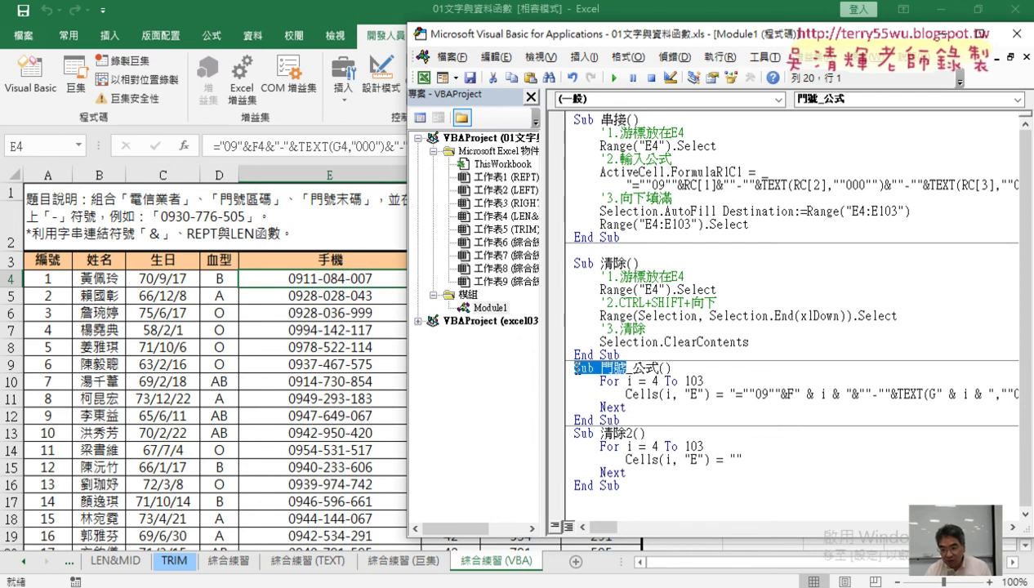
drag(595, 500, 593, 500)
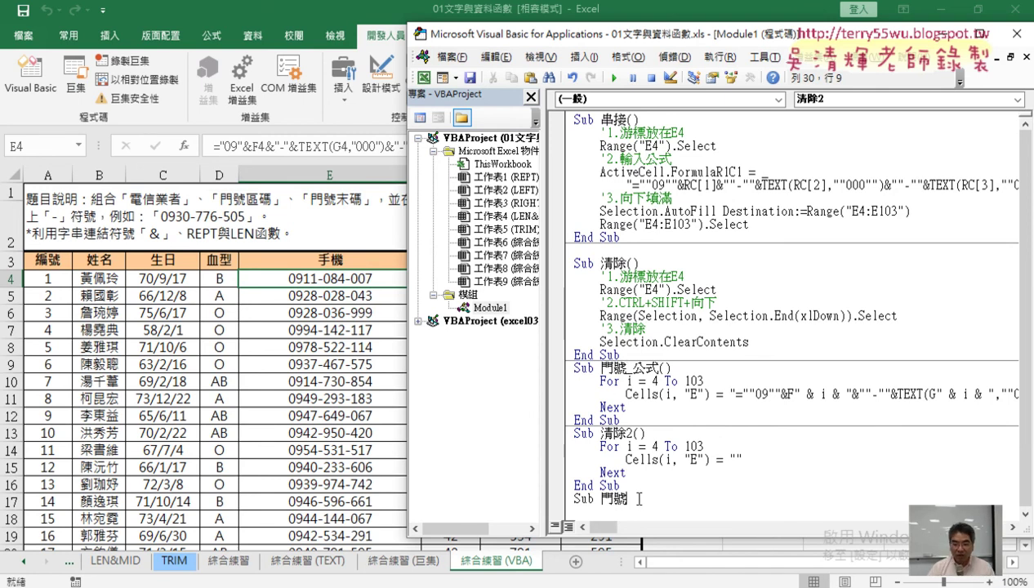
key(Return)
scroll(661, 471, down, 1)
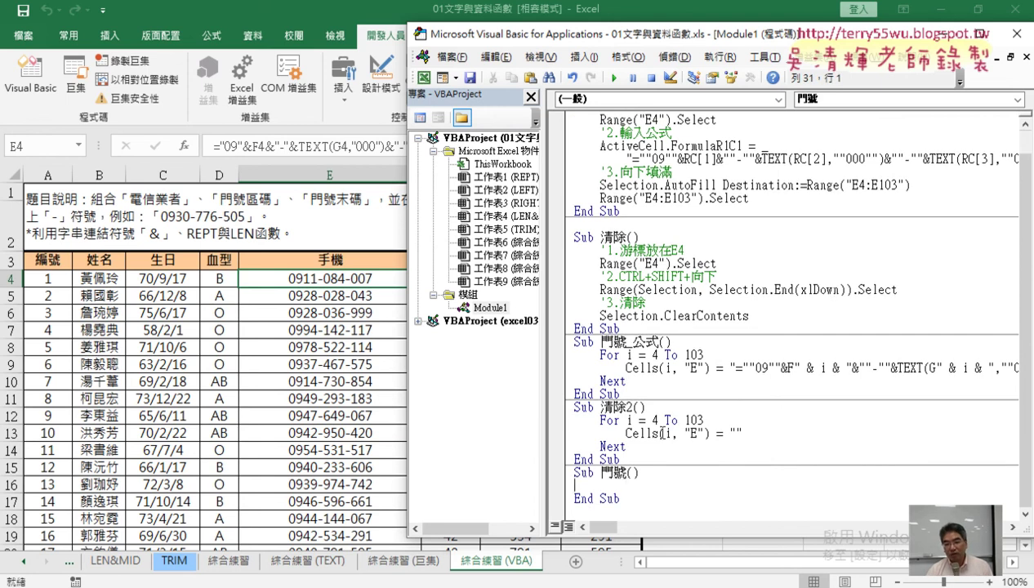
drag(624, 473, 603, 472)
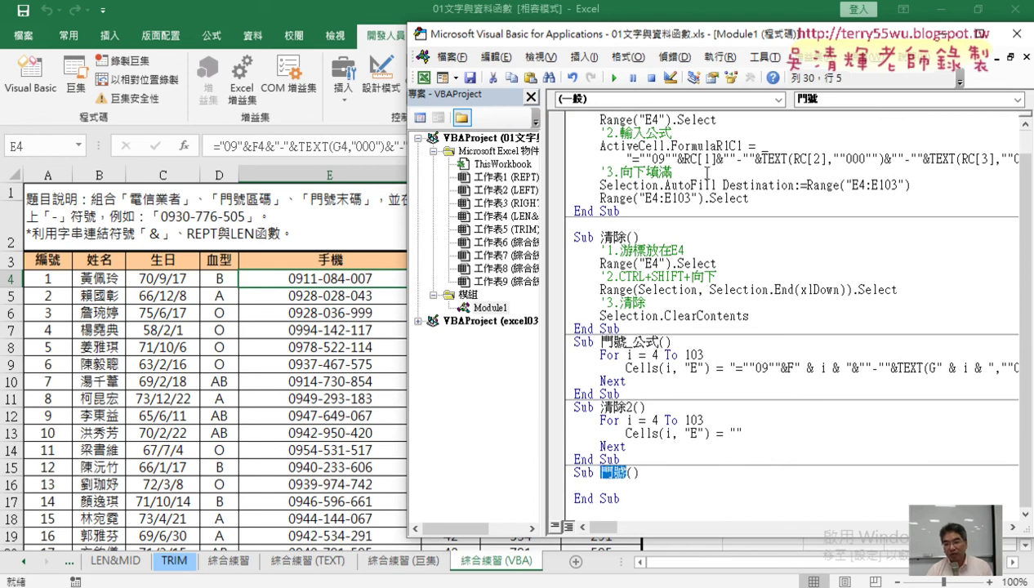
Annotate how the sheet's 門號 button links to the new empty procedure, then clear the marks.
drag(703, 33, 376, 53)
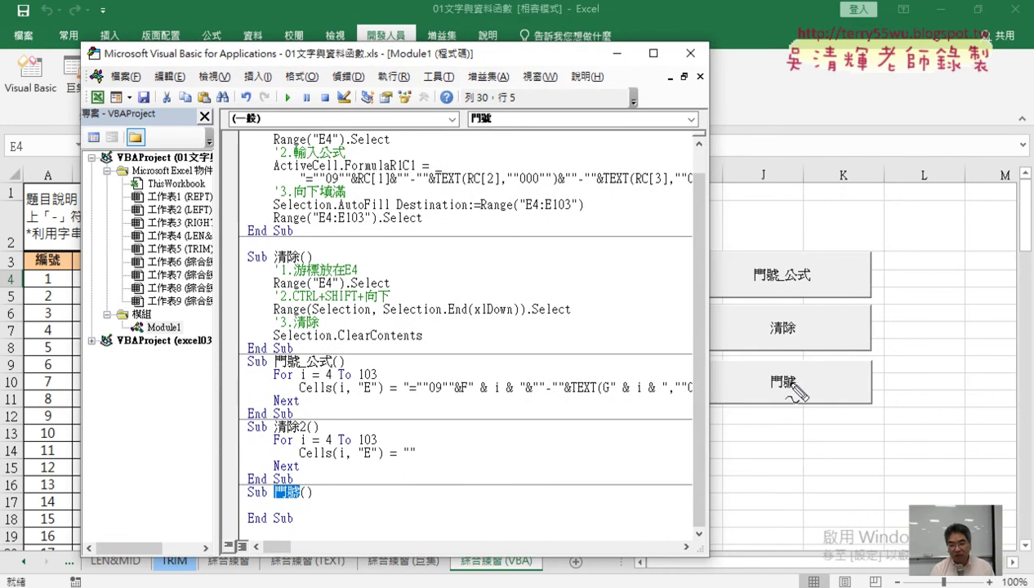
drag(294, 527, 301, 535)
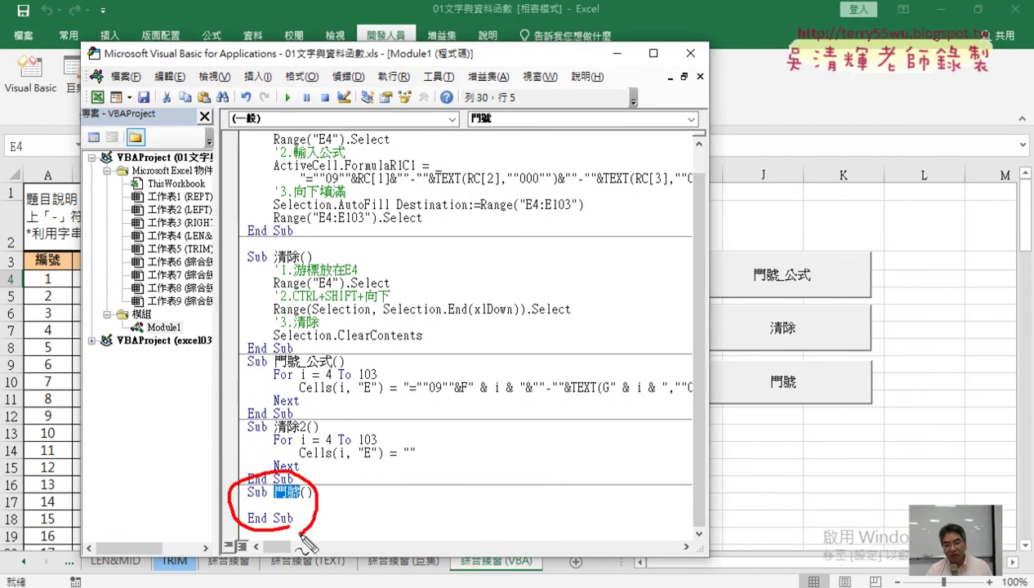
mouse_move(797, 400)
mouse_down()
mouse_move(686, 411)
mouse_move(317, 491)
mouse_move(360, 501)
mouse_up()
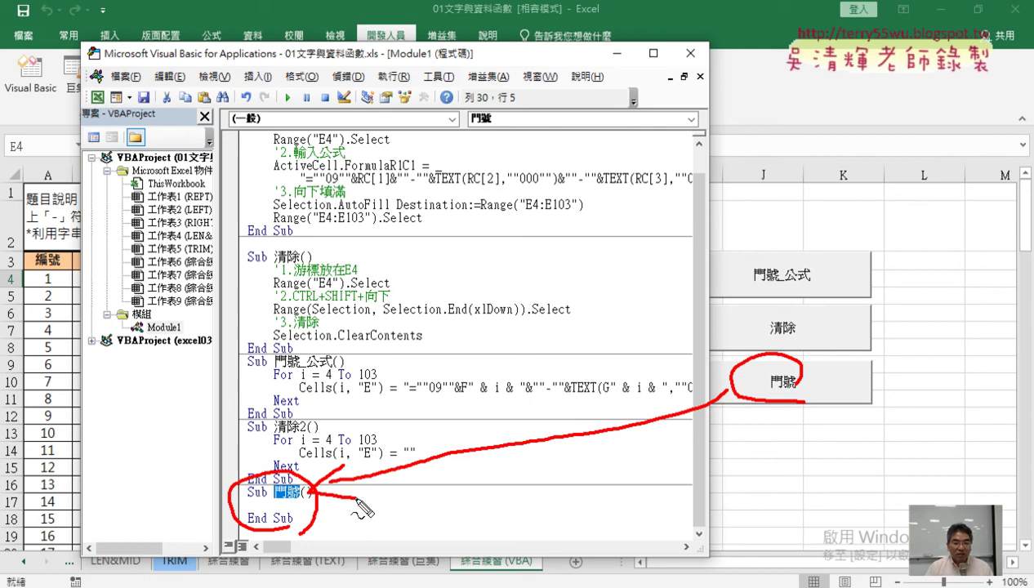
key(Escape)
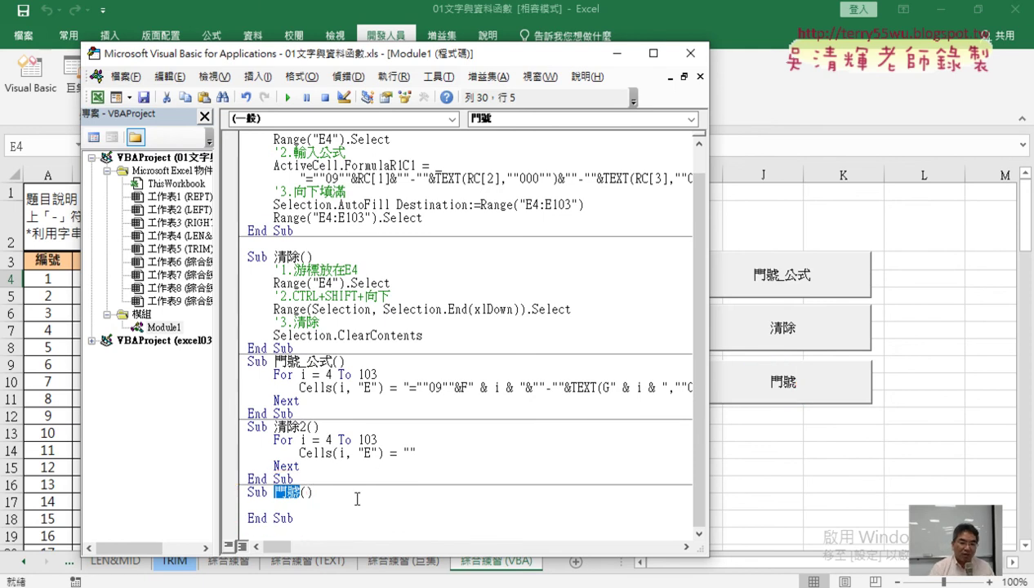
click(383, 501)
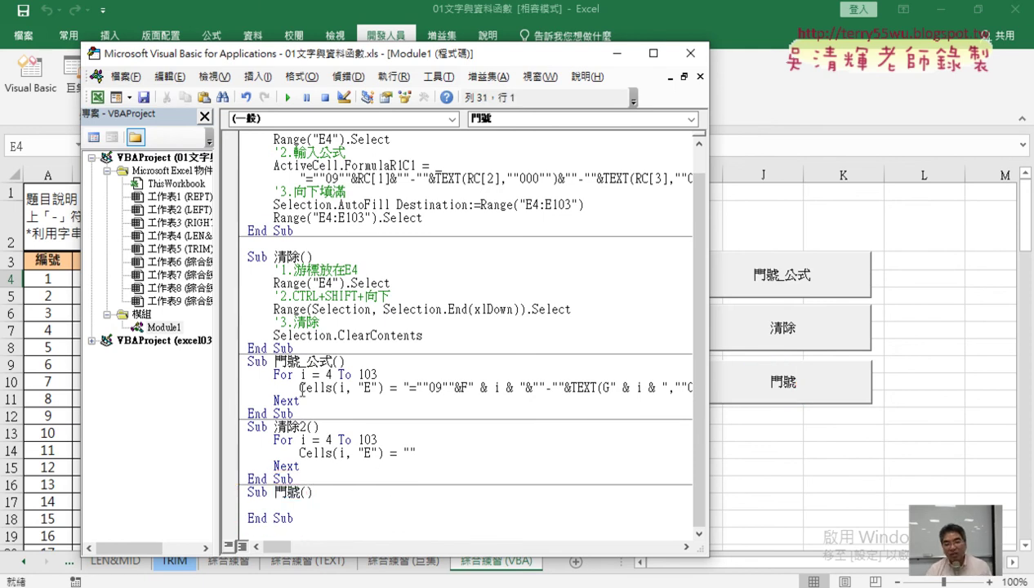
Copy the For i = 4 To 103 loop from 門號_公式 into Sub 門號 and delete its old formula text.
drag(300, 387, 402, 389)
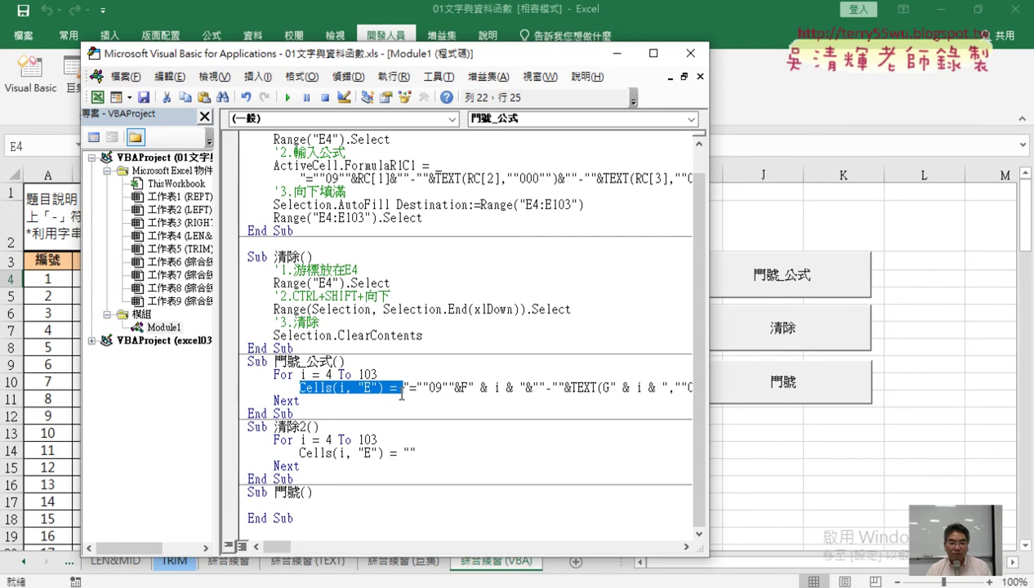
drag(301, 401, 239, 376)
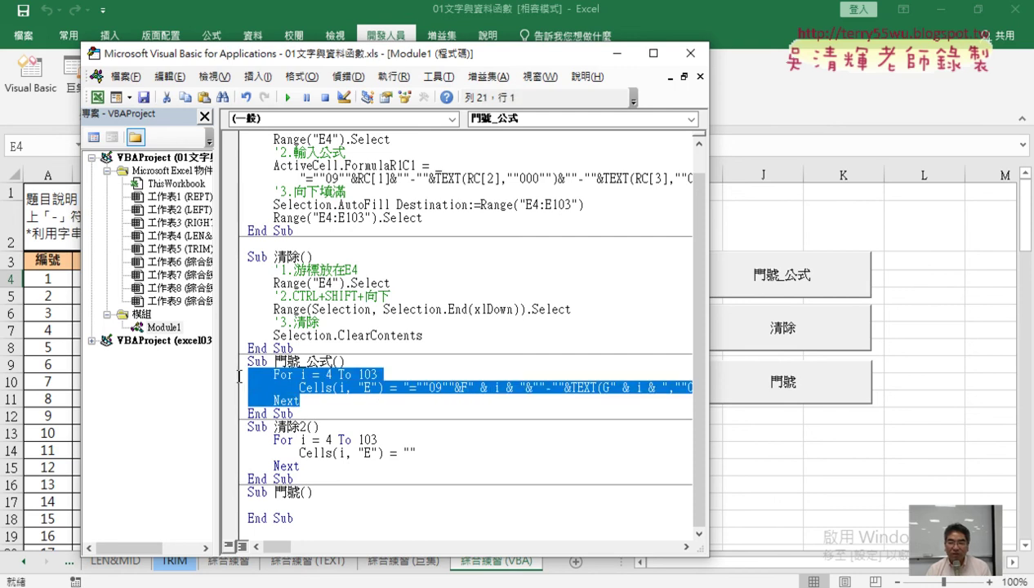
drag(302, 389, 247, 513)
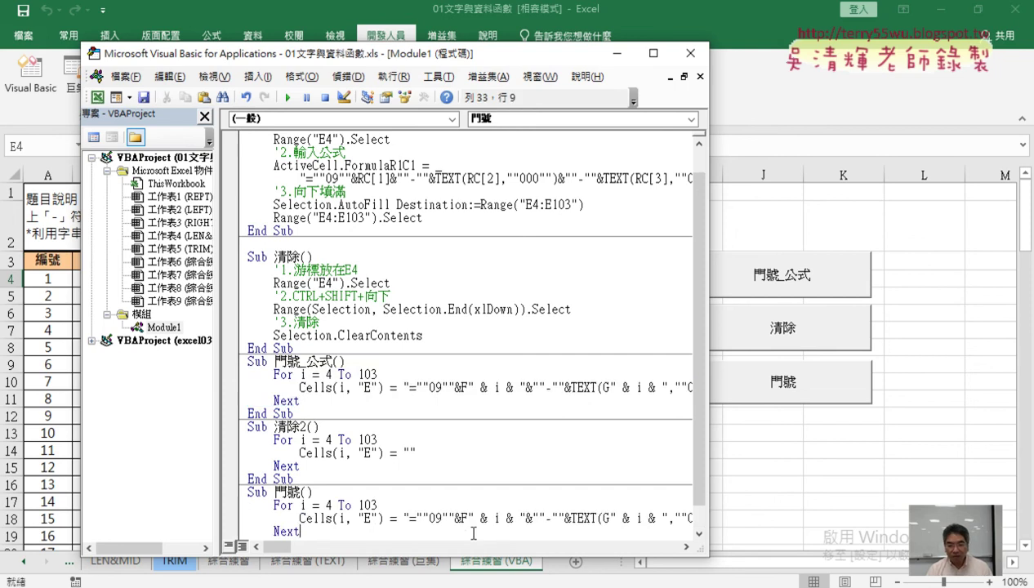
scroll(474, 506, down, 1)
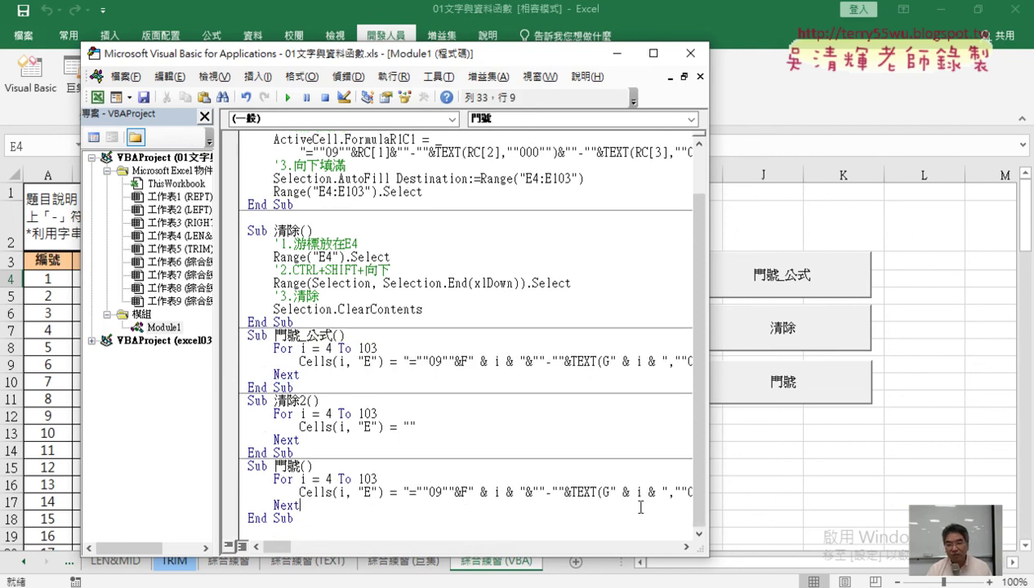
click(402, 492)
drag(402, 491, 757, 490)
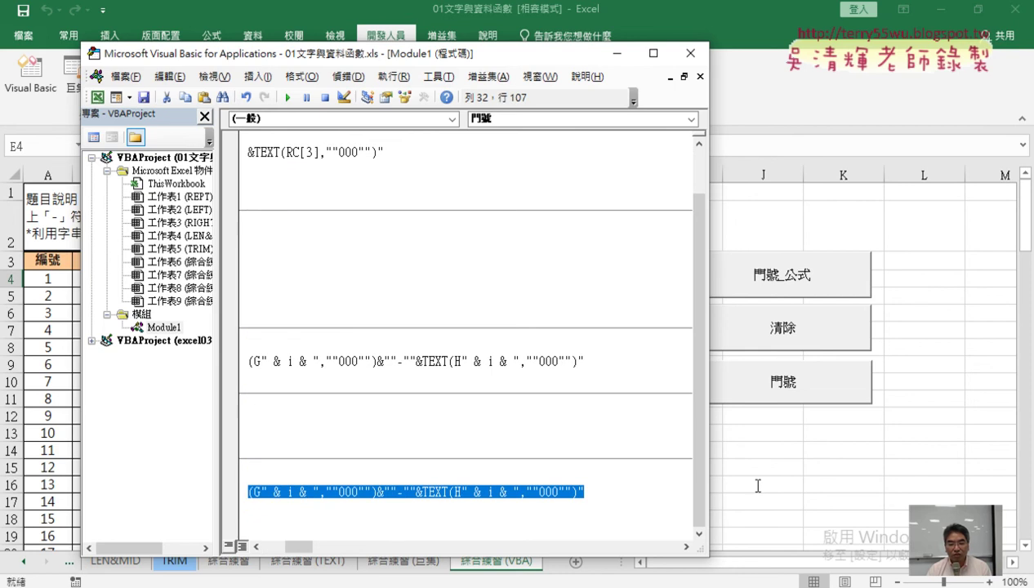
key(Delete)
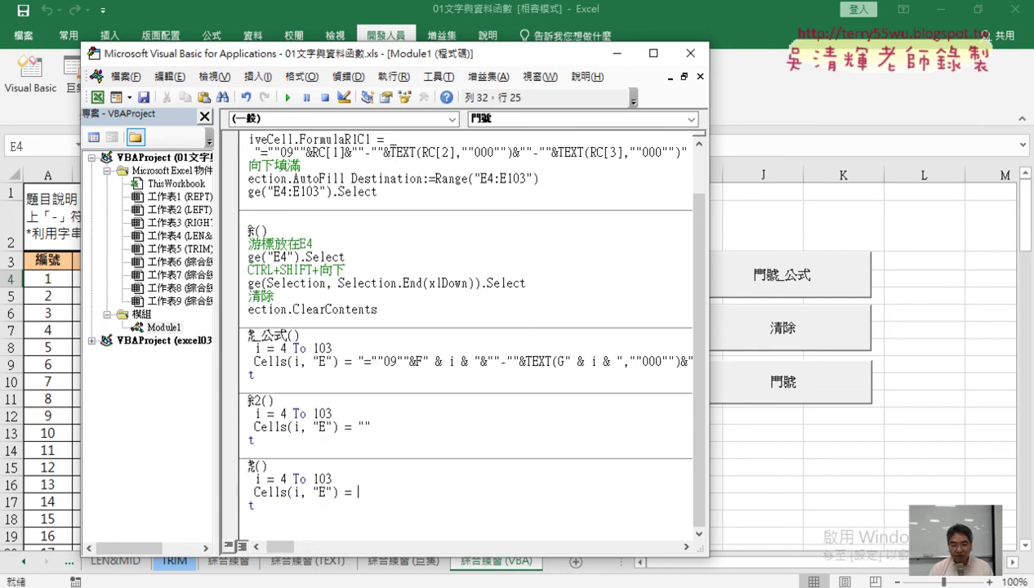
Start the assignment as Cells(i, "E") = "09" & and reposition the editor to reveal columns F and G.
drag(446, 59, 791, 57)
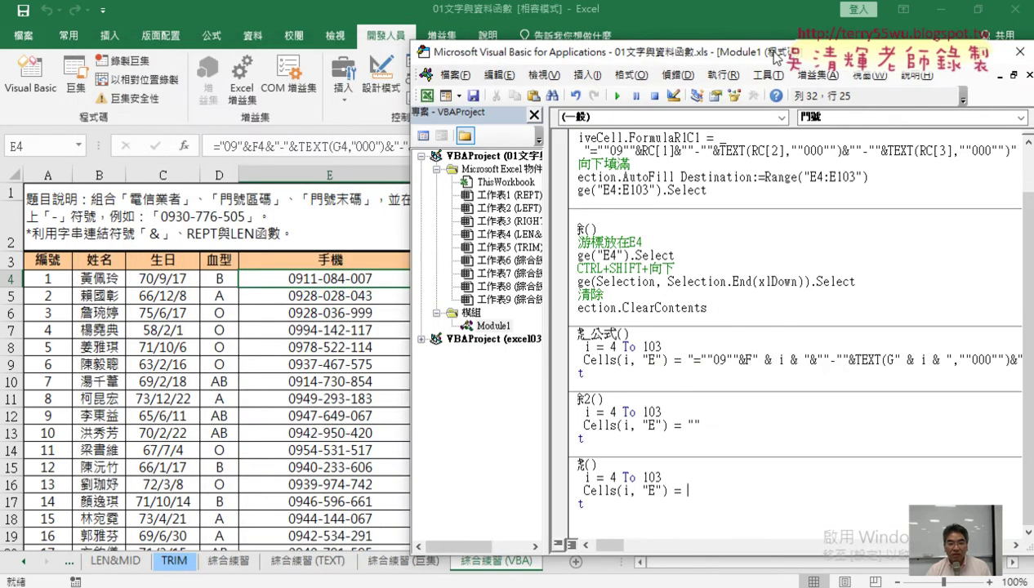
drag(633, 549, 621, 549)
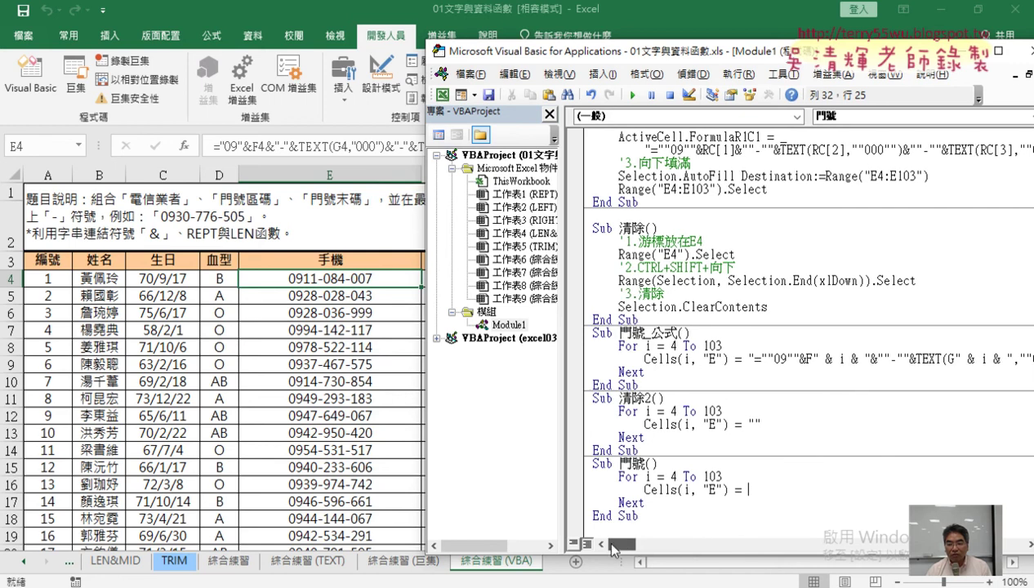
text(")
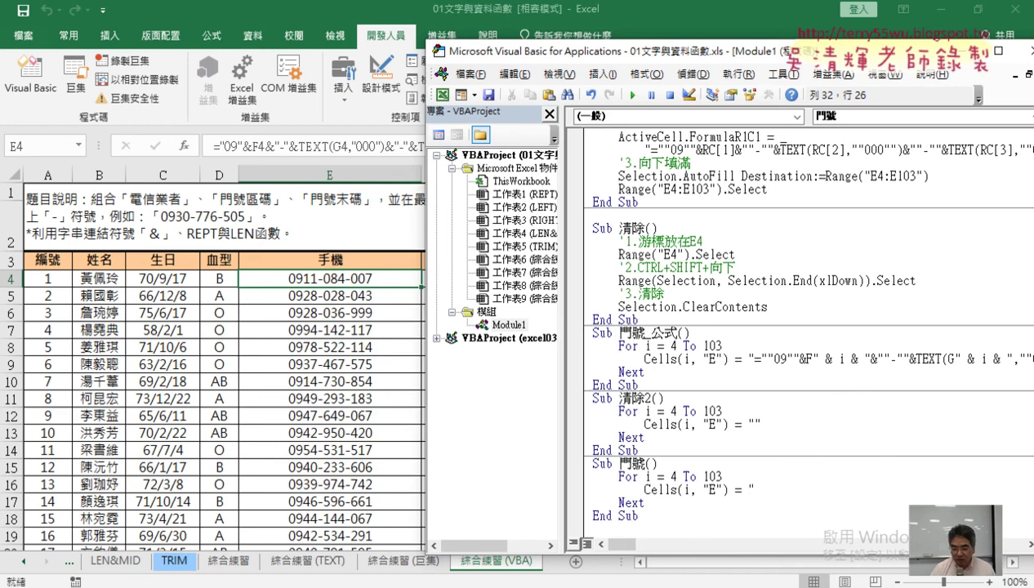
text(09")
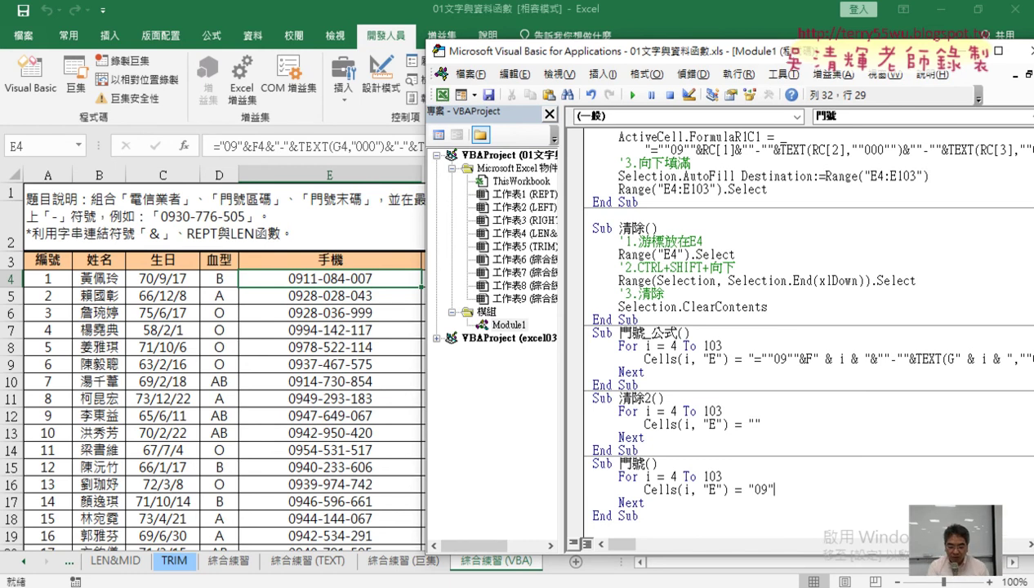
text(&)
key(Left)
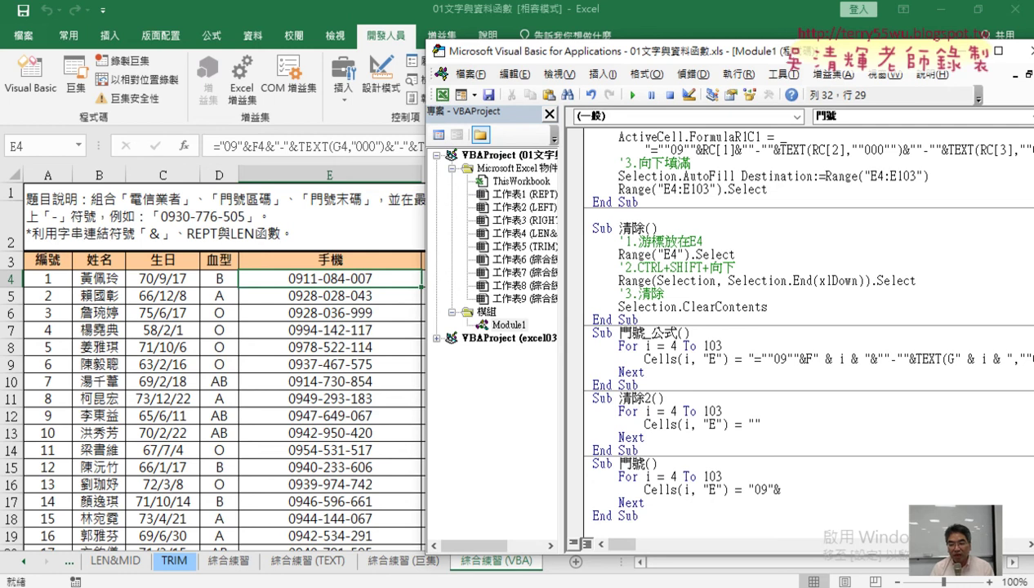
key(Right)
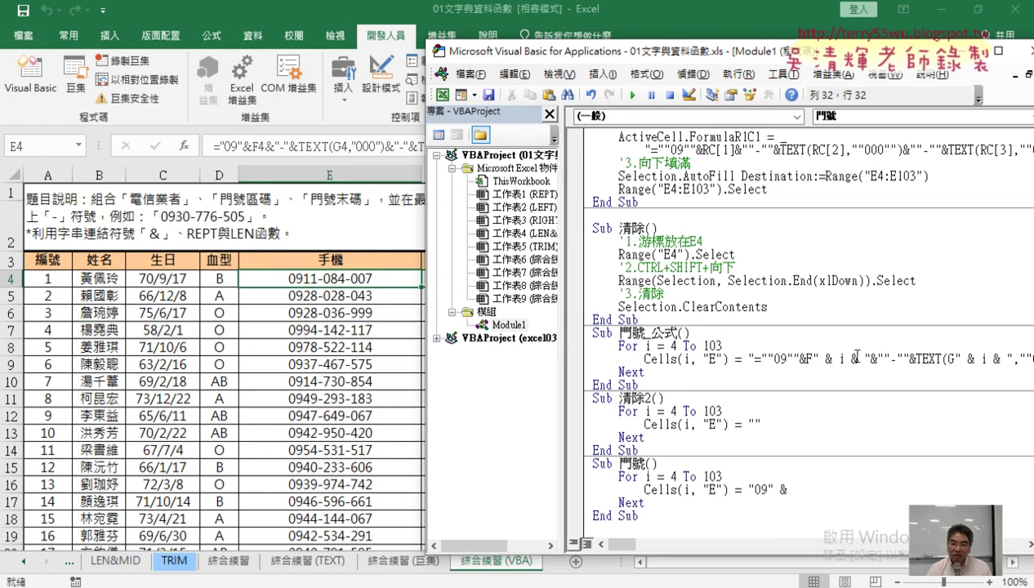
drag(561, 311, 478, 310)
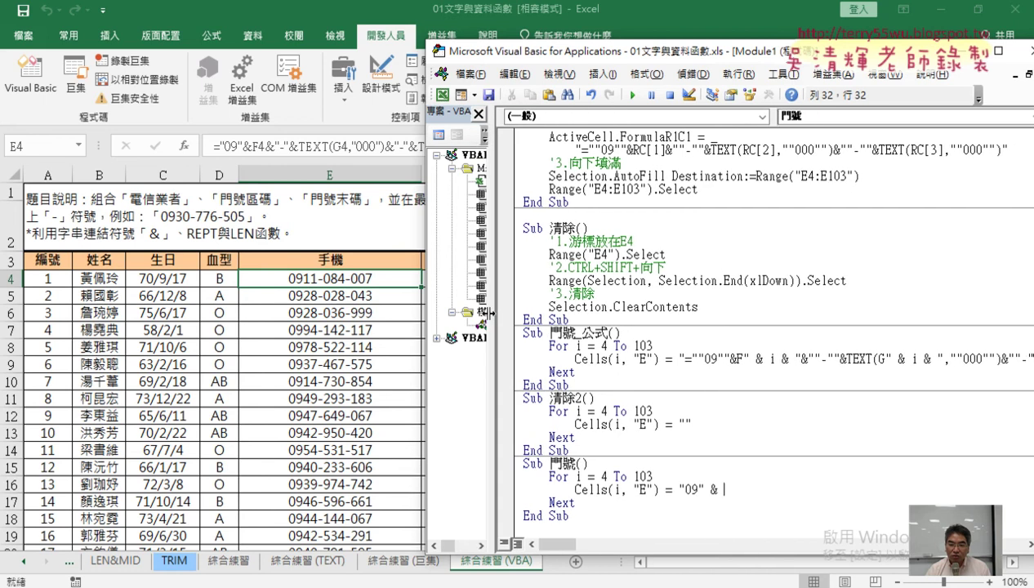
drag(527, 55, 638, 63)
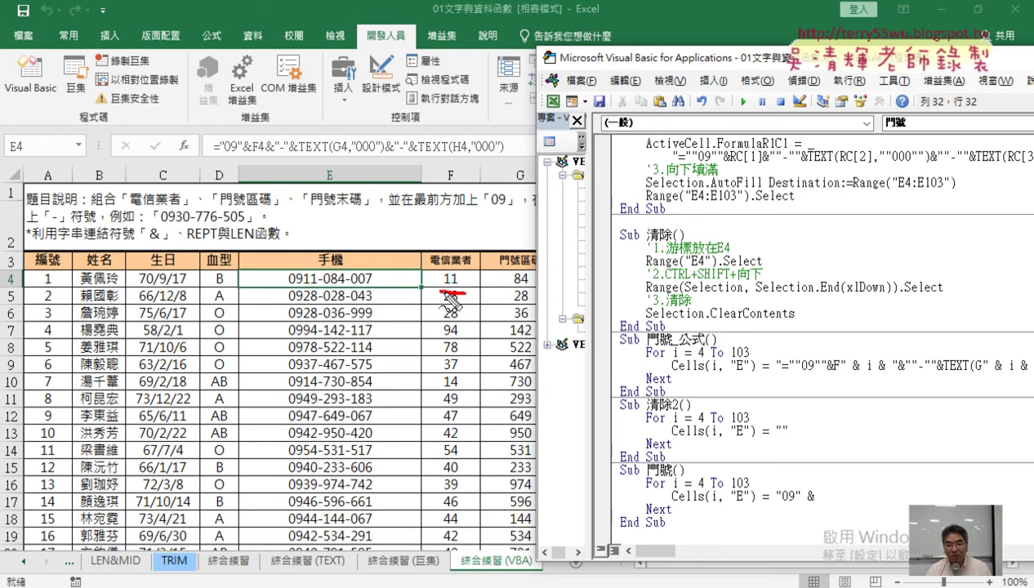
Annotate F4's carrier value 11 and the "09" and i parts of the code, then clear the marks.
drag(449, 270, 467, 269)
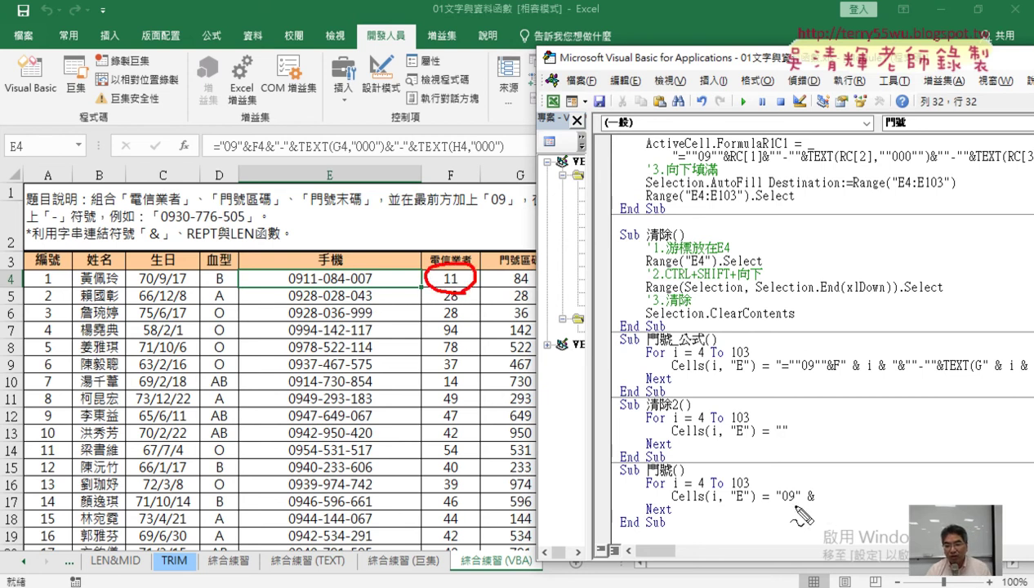
mouse_move(772, 505)
mouse_down()
mouse_move(797, 503)
mouse_move(670, 495)
mouse_up()
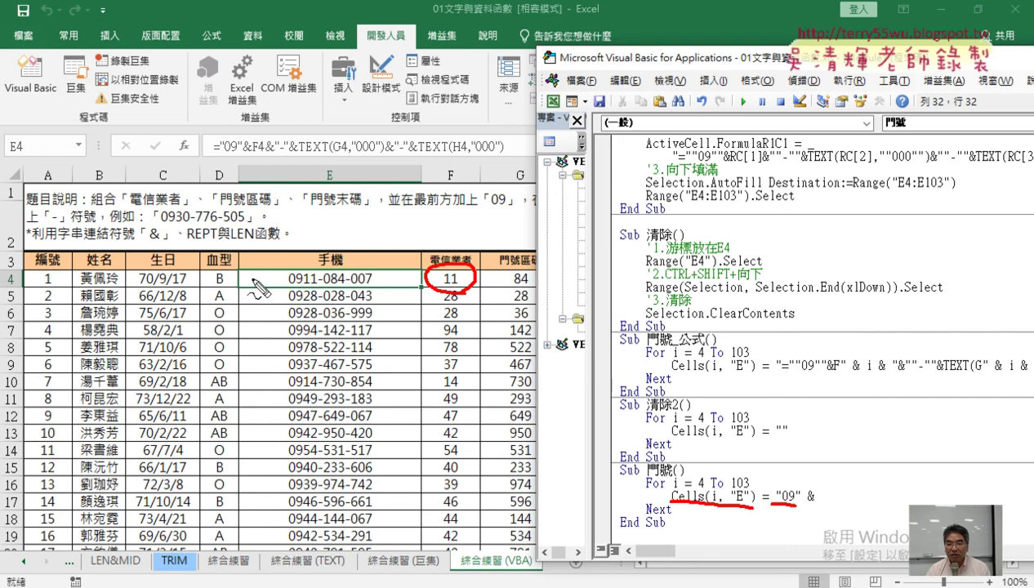
drag(670, 490, 682, 490)
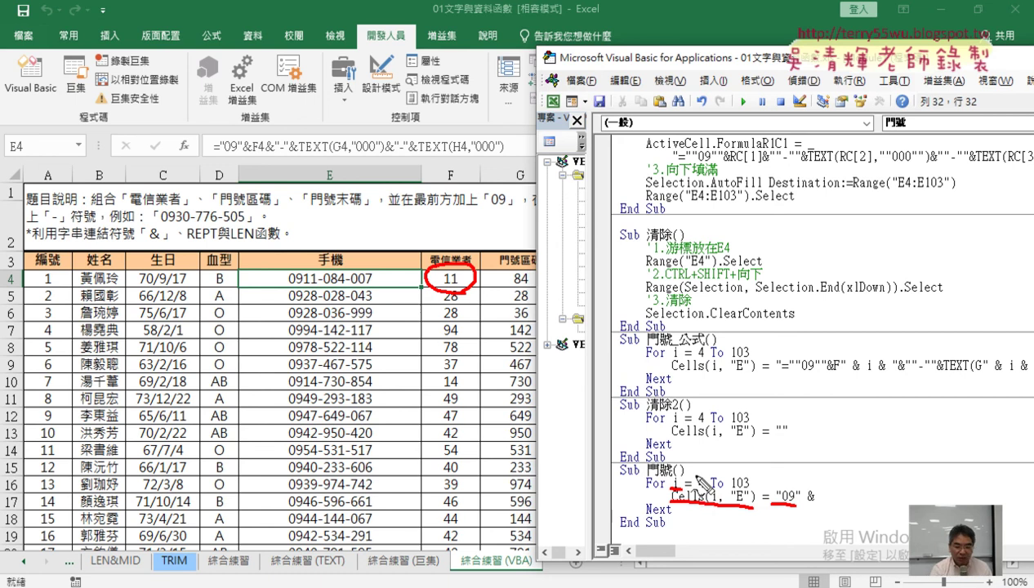
key(Escape)
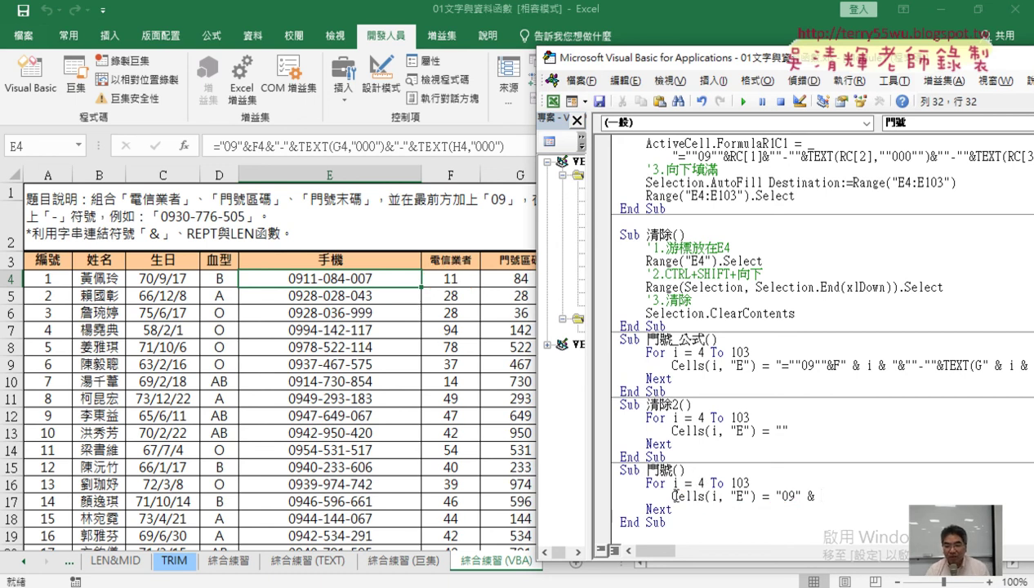
Append Cells(i, "F") after "09" & by reusing Cells(i, "E") and changing E to F.
drag(673, 496, 756, 498)
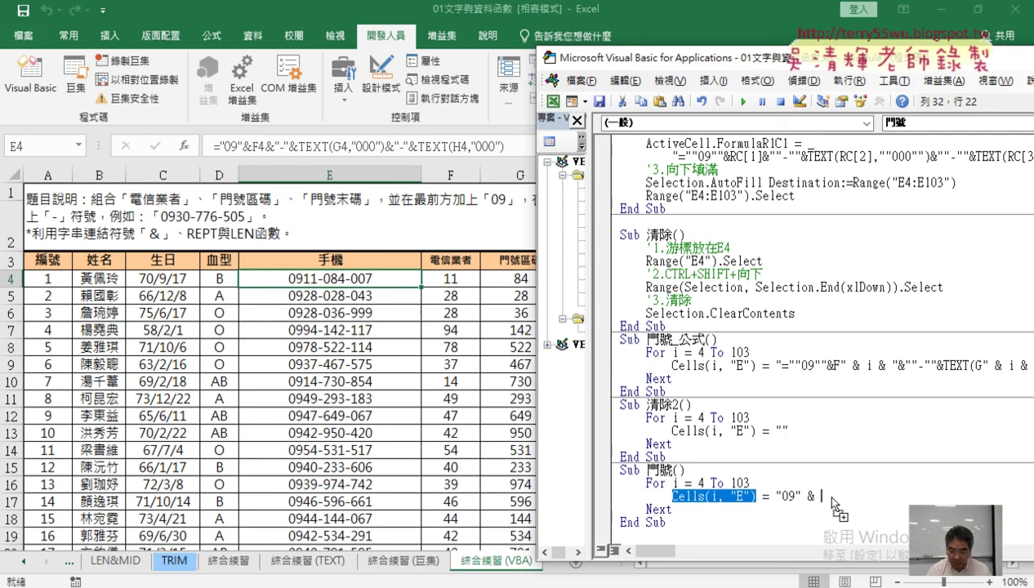
text(Cells(i, "E"))
double_click(889, 495)
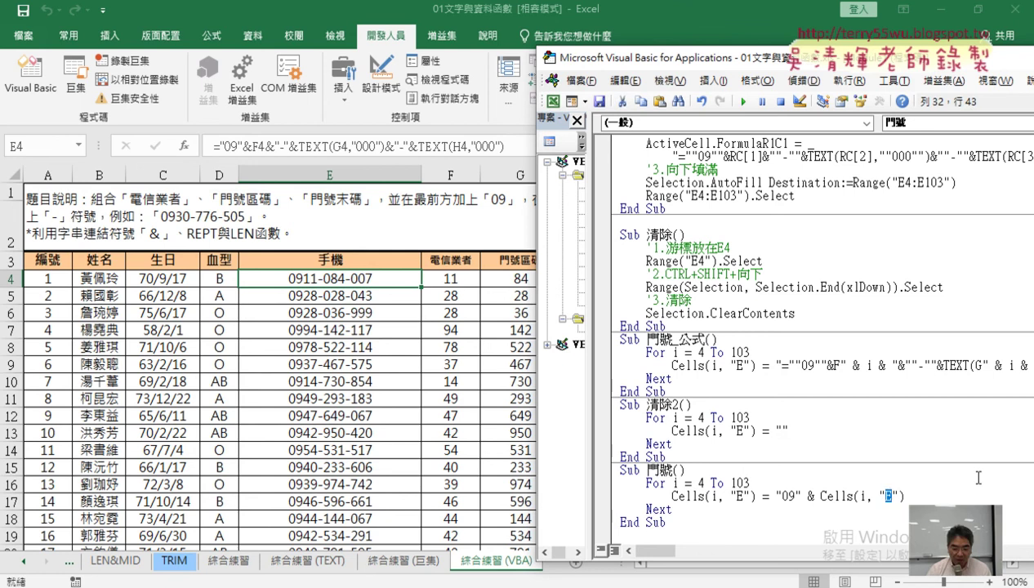
text(F)
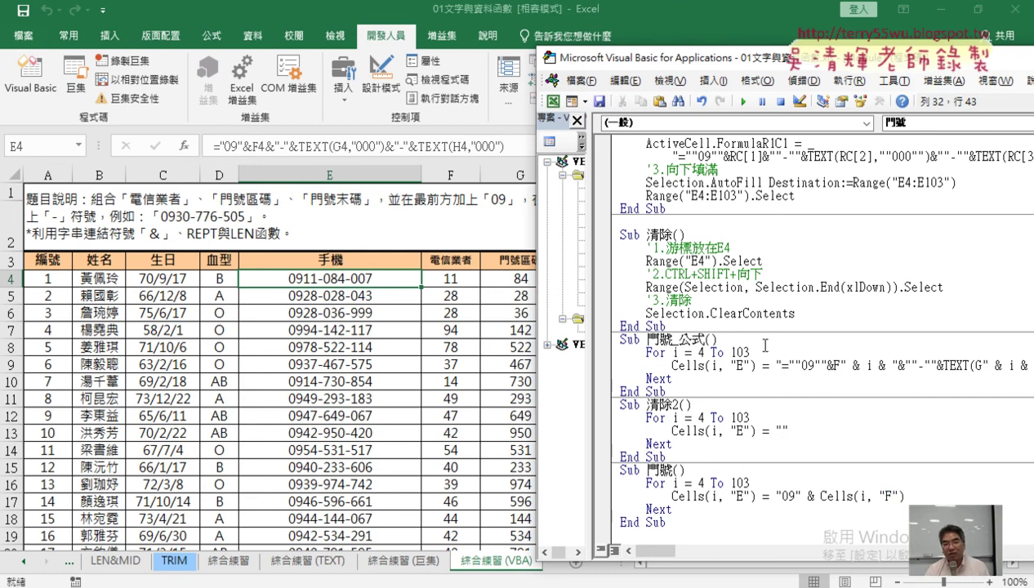
click(712, 495)
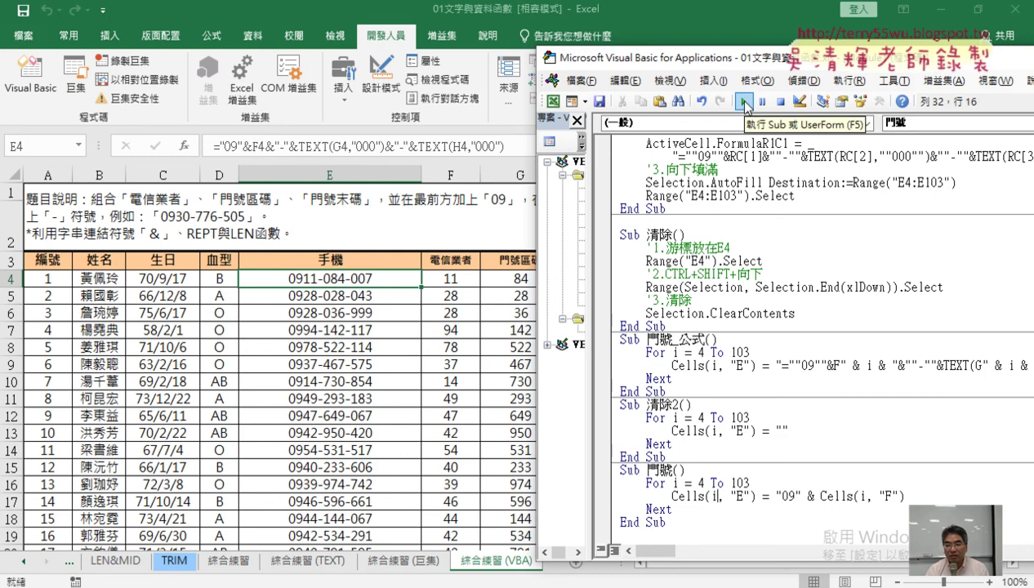
Run Sub 門號, append & "-" to the Cells line, and rerun to get results like 0911-.
click(744, 102)
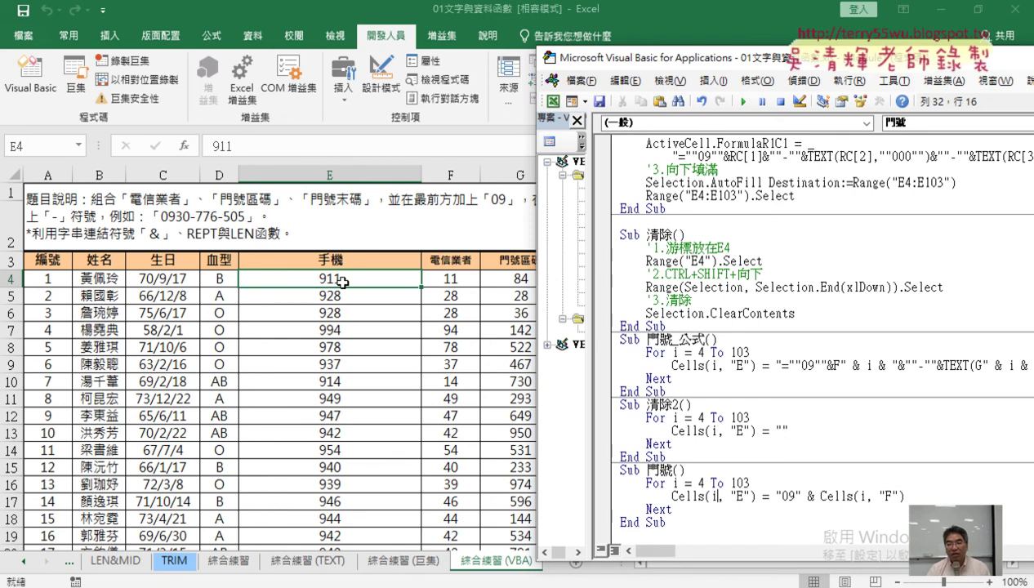
click(918, 494)
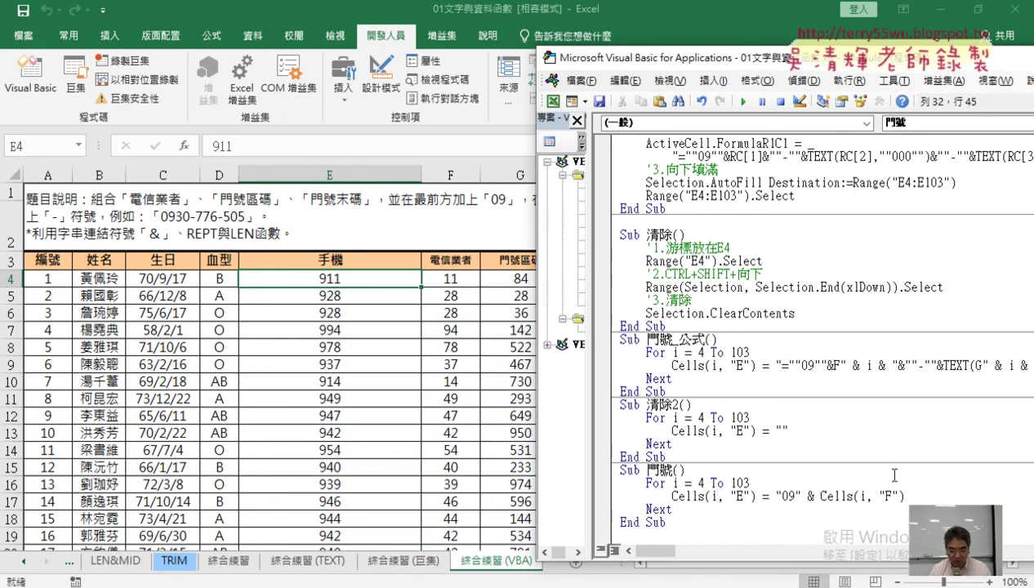
text( &)
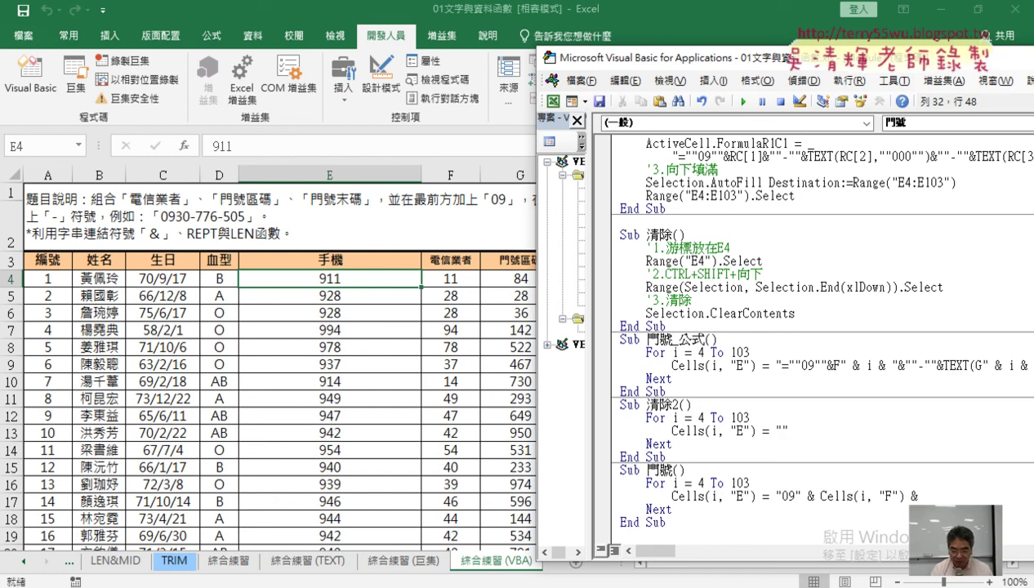
text( "-")
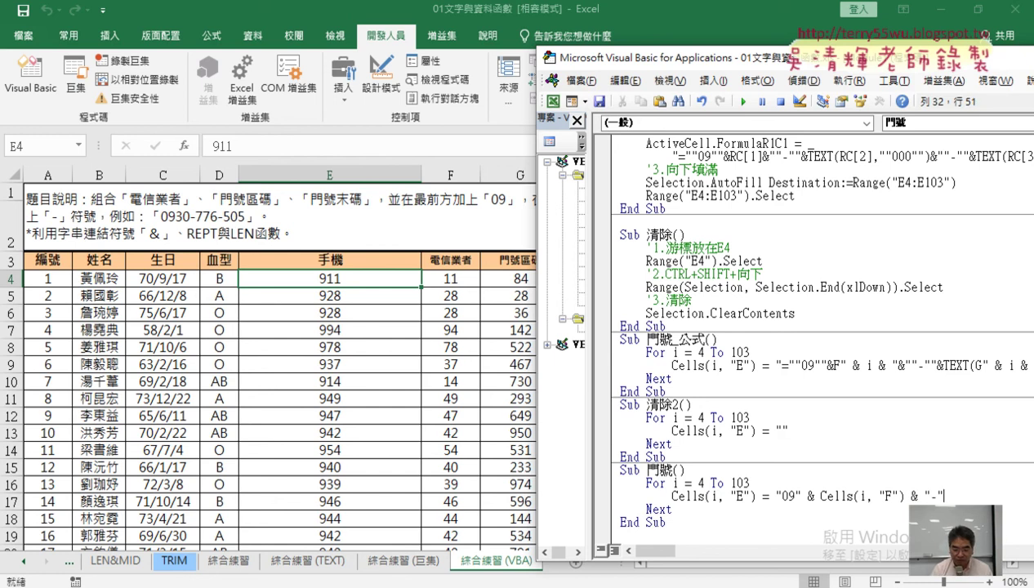
click(744, 102)
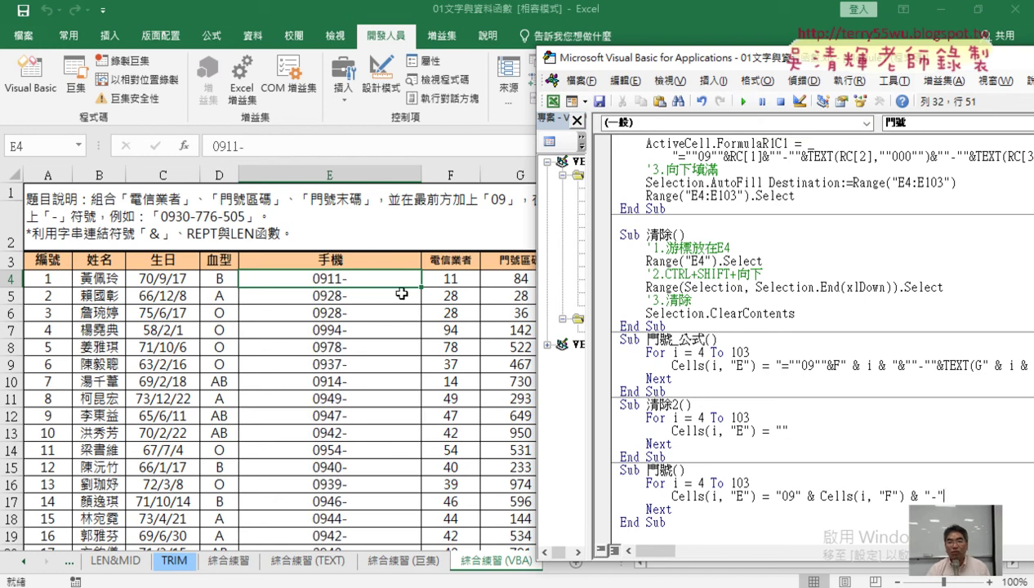
drag(943, 495, 923, 495)
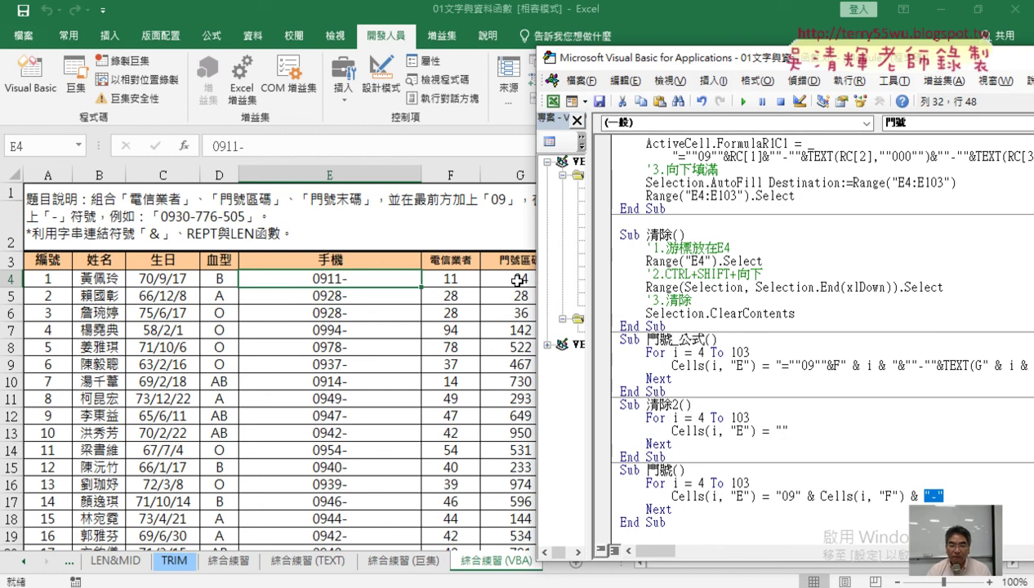
drag(634, 58, 486, 51)
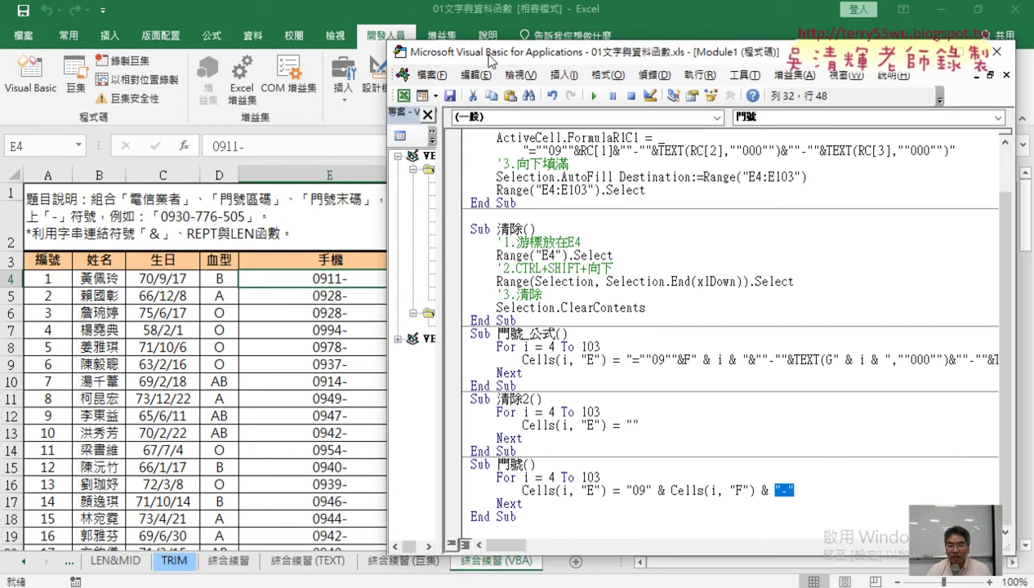
Append & Cells(i, "G") after the hyphen and run, giving results like 0911-84 and 0928-28.
key(End)
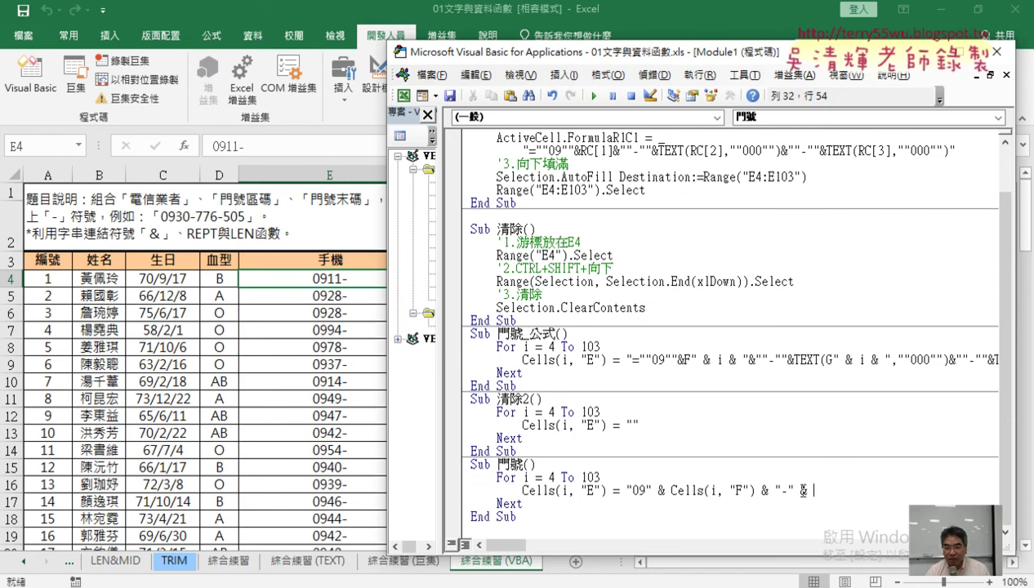
text(&)
mouse_move(525, 51)
mouse_down()
mouse_move(520, 307)
mouse_move(556, 41)
mouse_up()
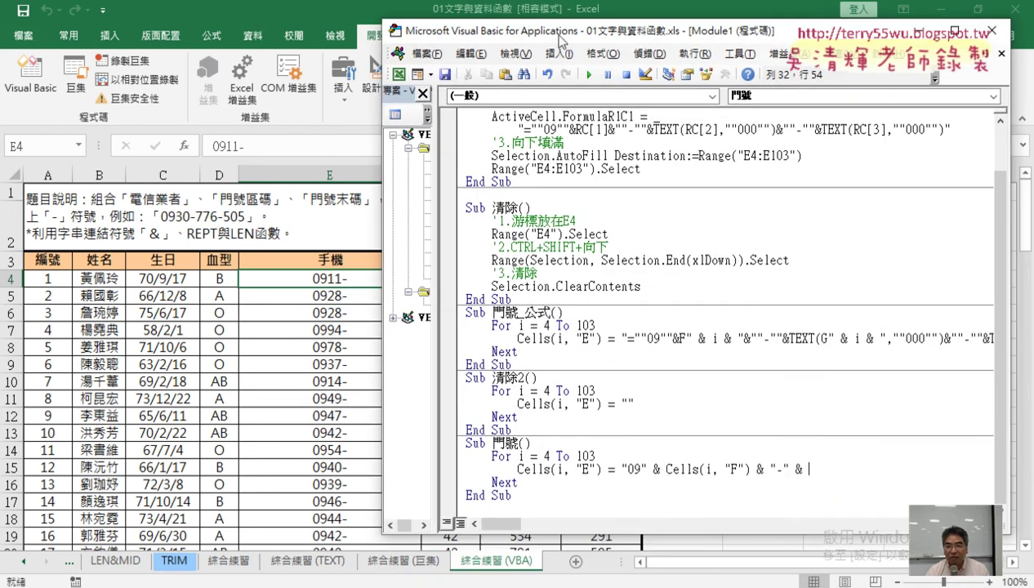
drag(667, 469, 749, 469)
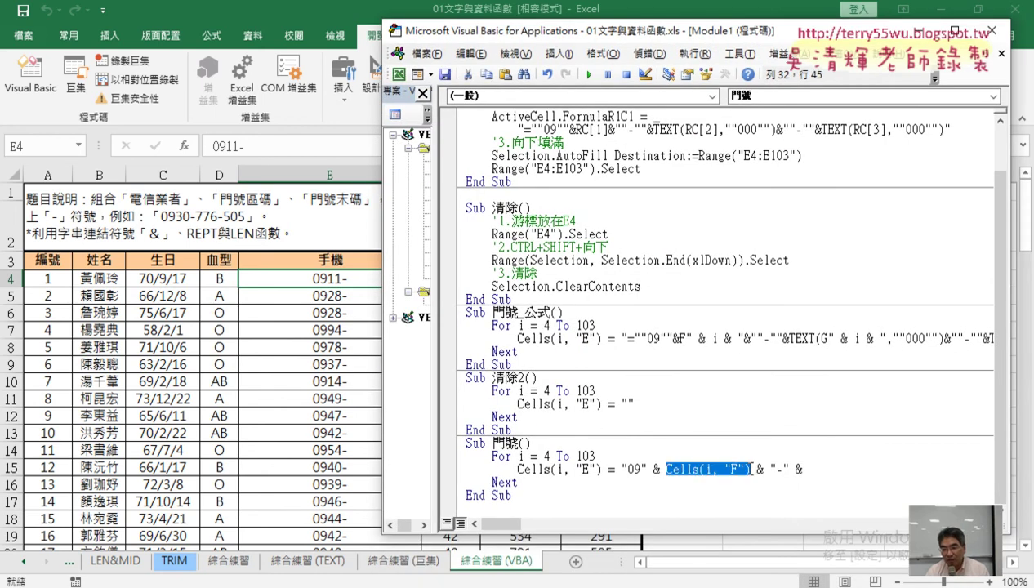
drag(830, 470, 827, 469)
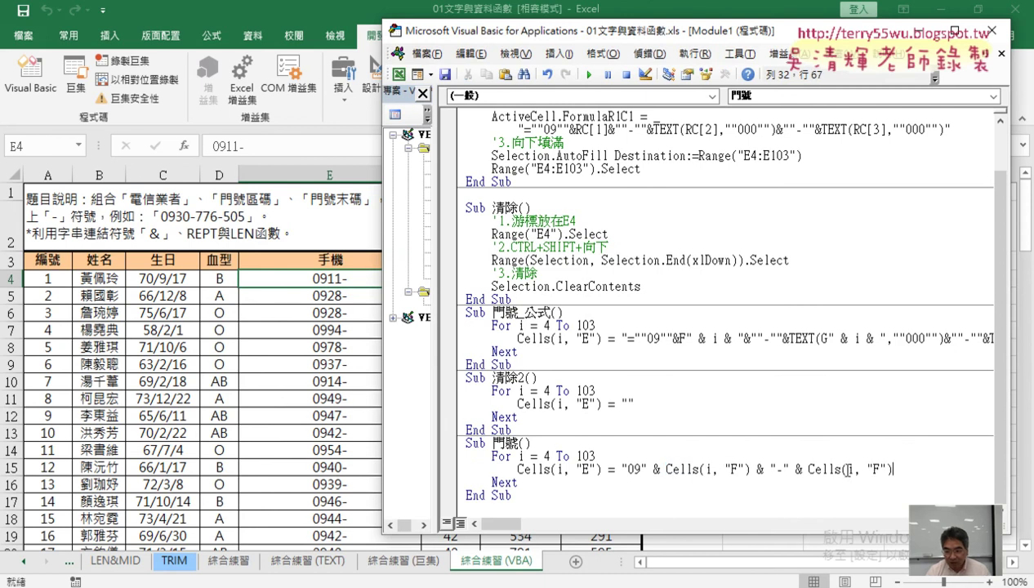
double_click(878, 469)
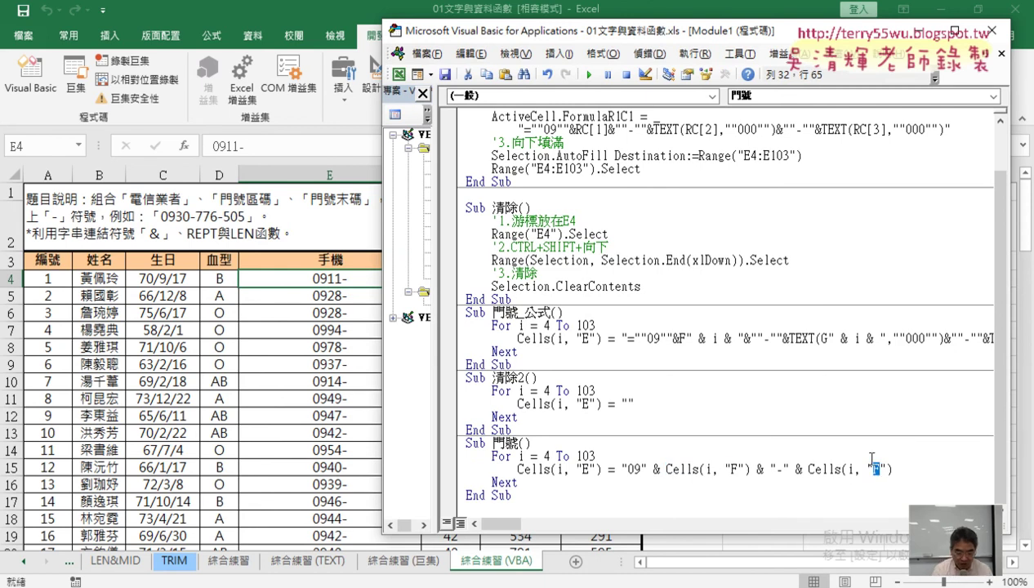
text(G)
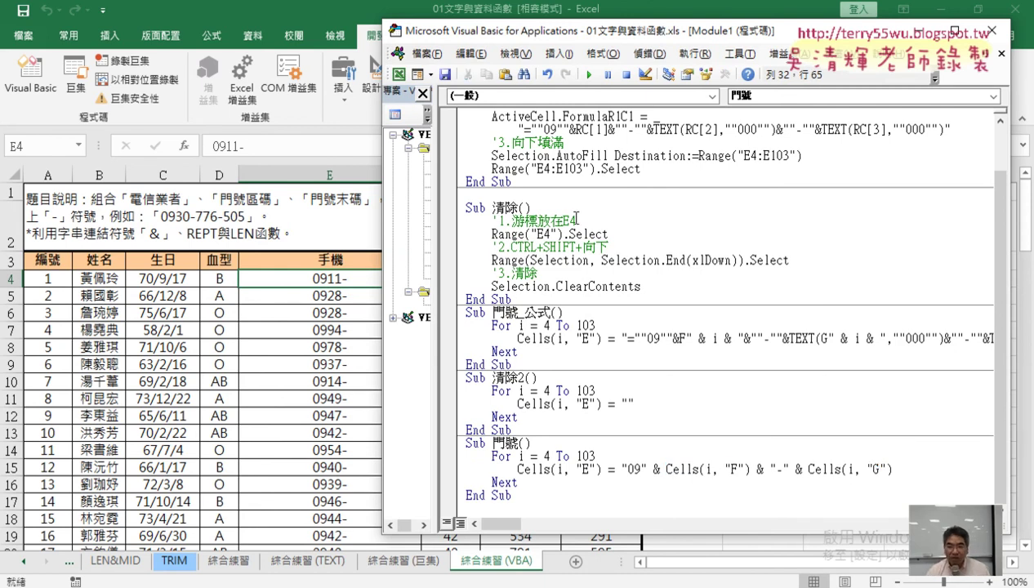
click(588, 75)
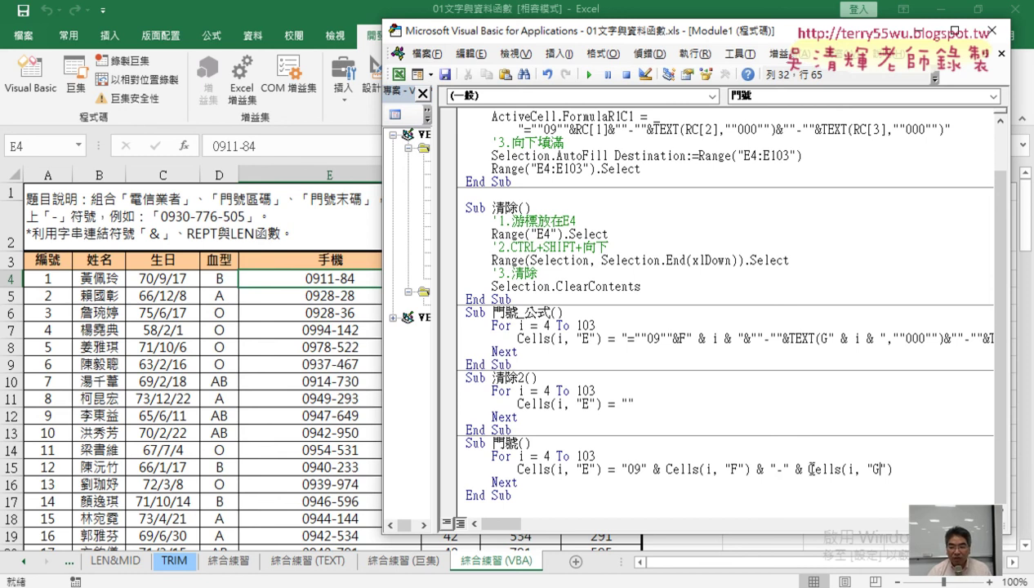
drag(808, 469, 893, 468)
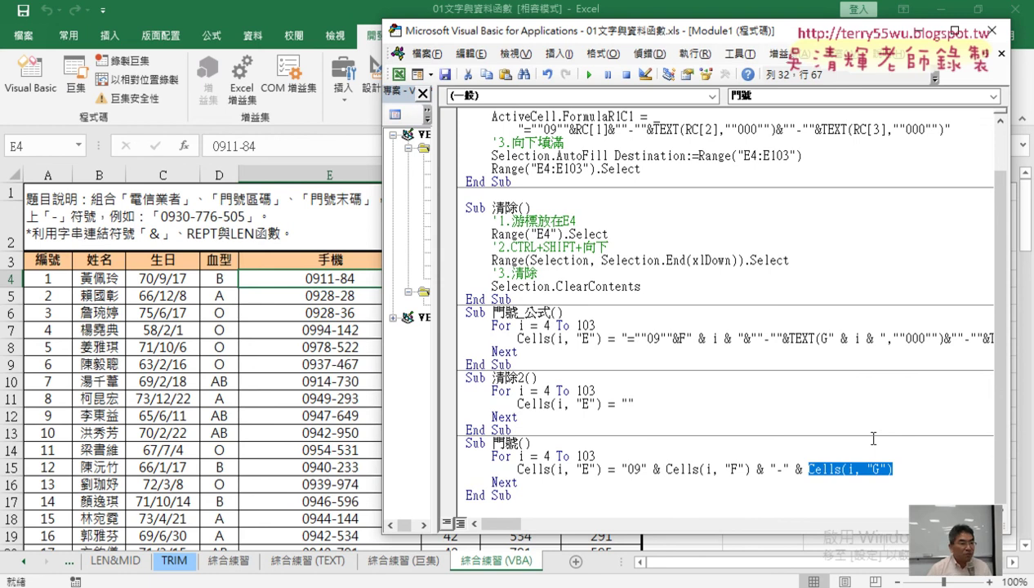
Insert vba.Format( directly before Cells(i, "G") in the 門號 line.
key(Left)
key(Left)
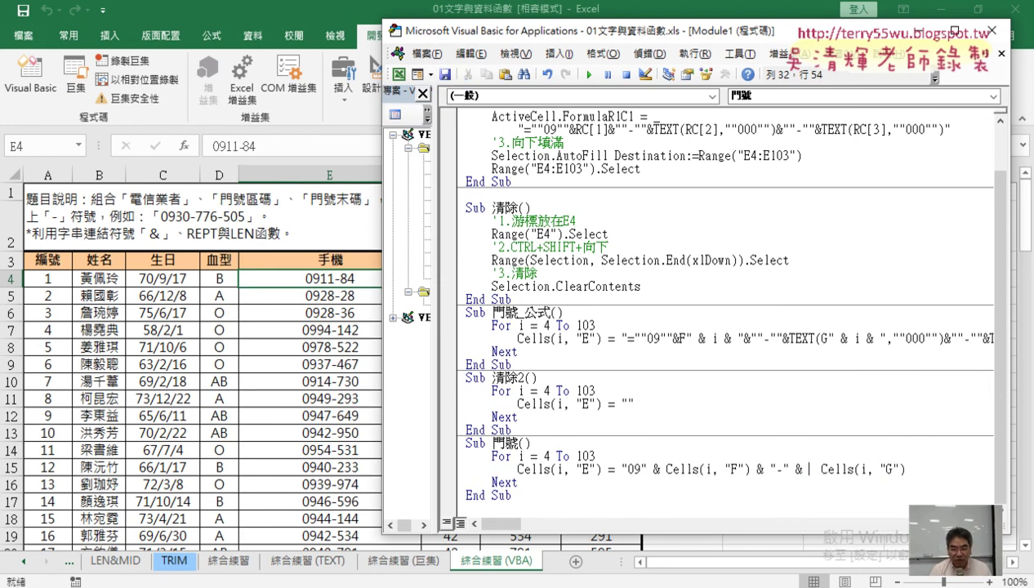
text(v)
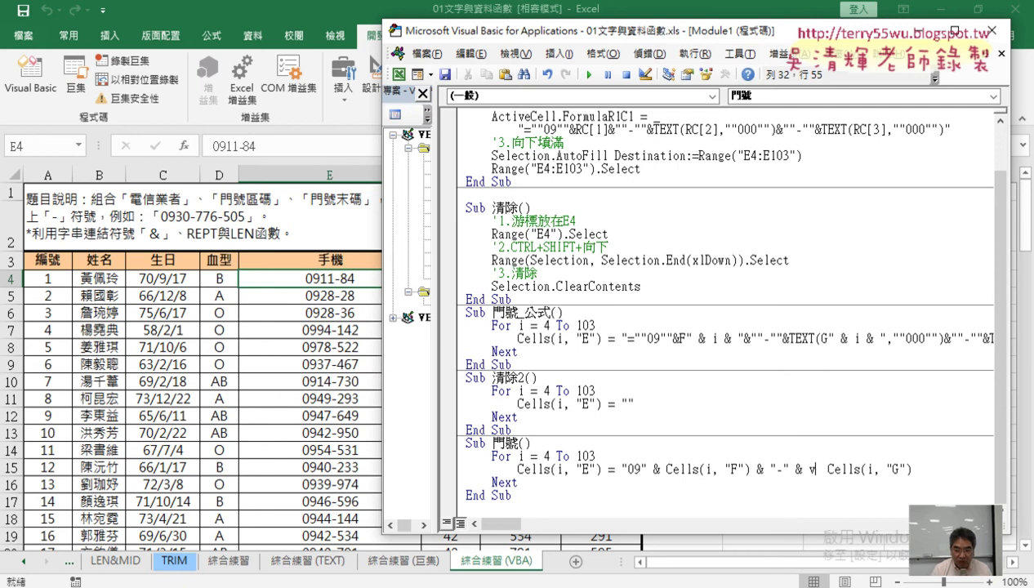
text(ba)
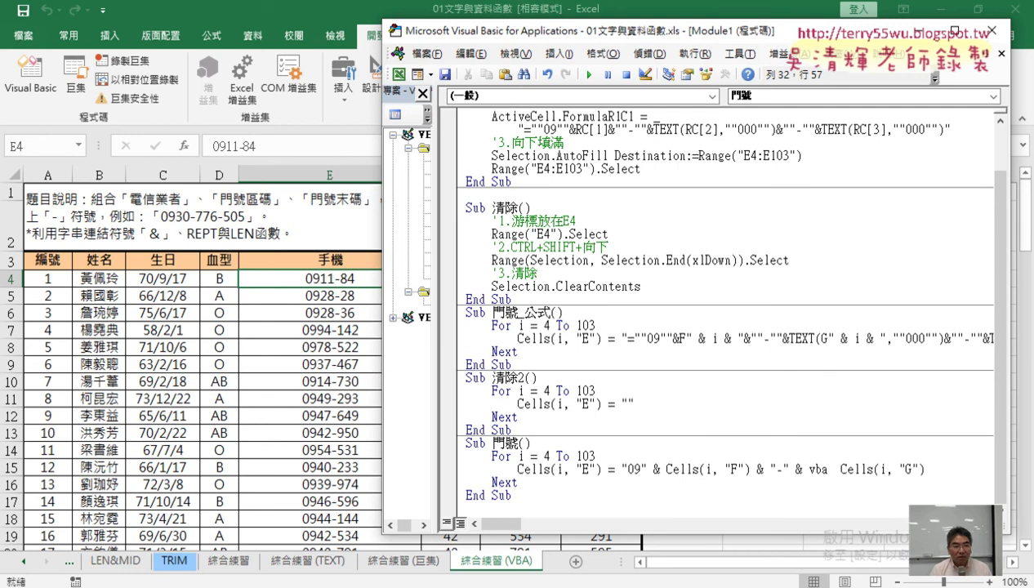
text(.)
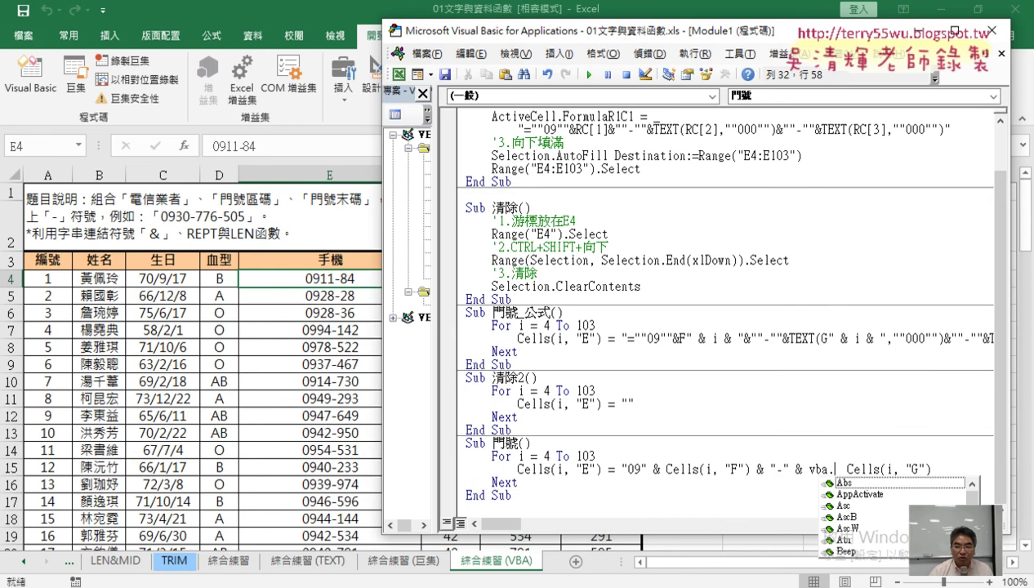
scroll(894, 514, down, 5)
scroll(894, 514, down, 5)
scroll(894, 515, down, 5)
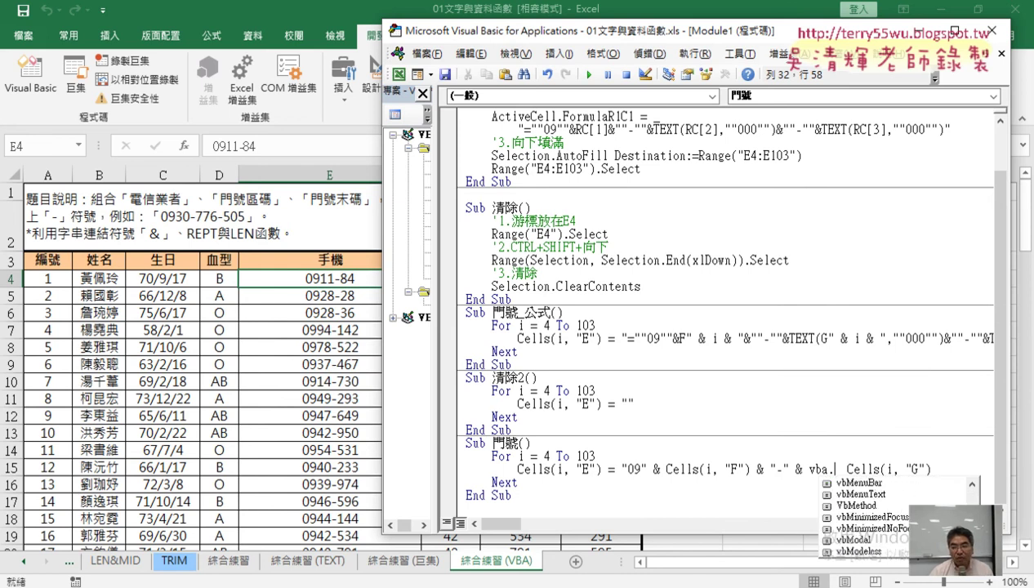
scroll(851, 482, up, 15)
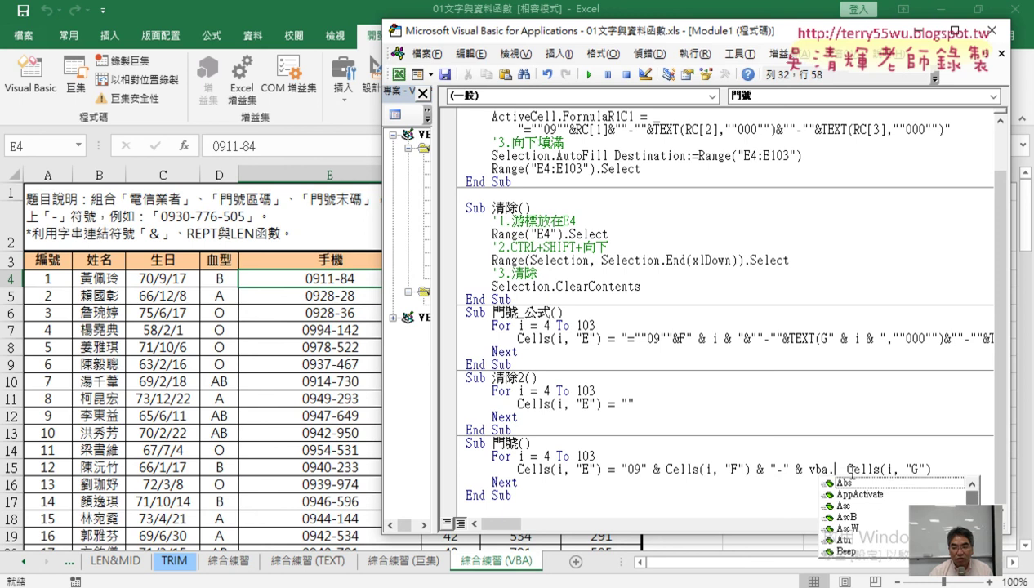
text(f)
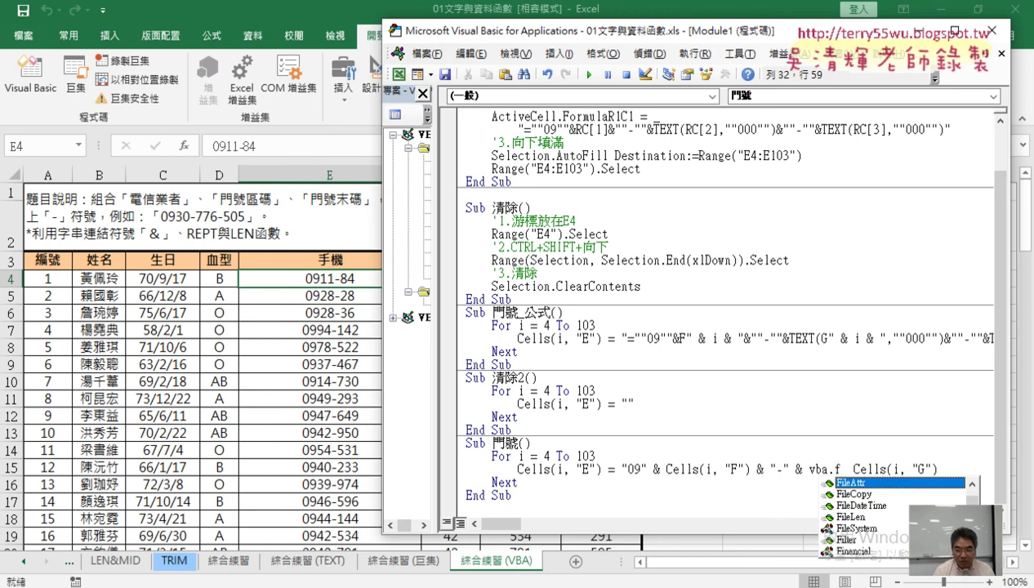
text(or)
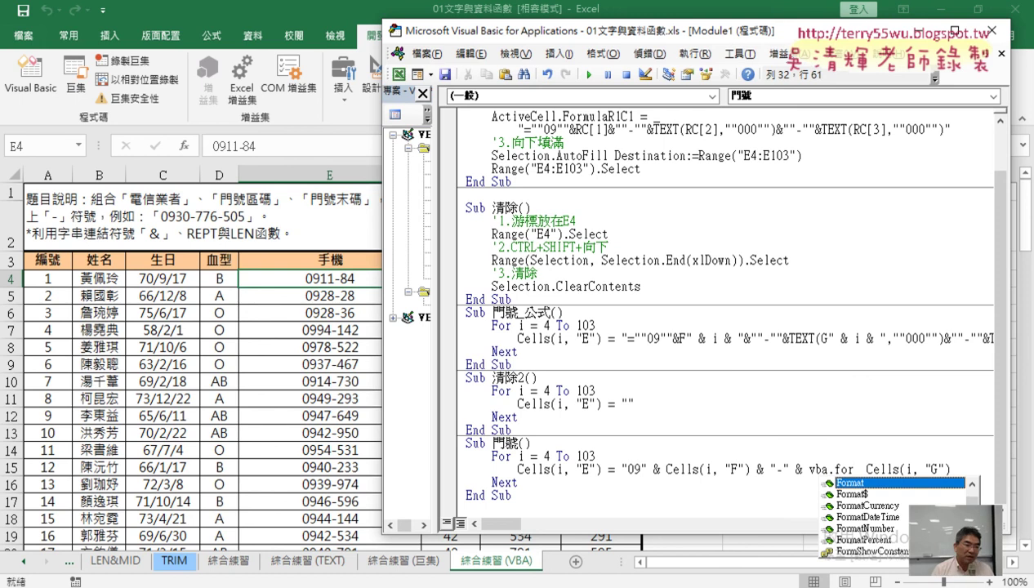
key(Tab)
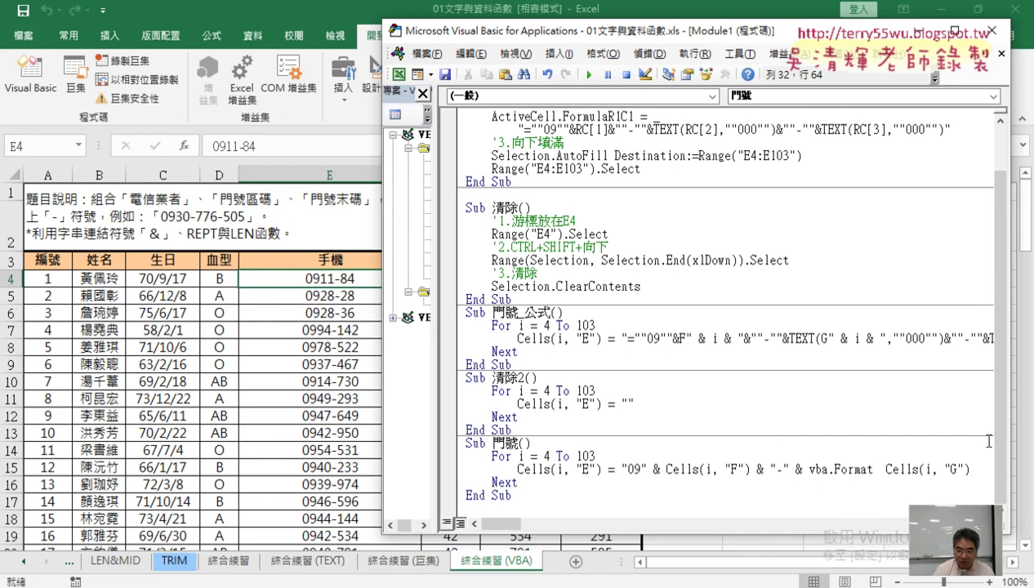
text(()
key(Delete)
key(Delete)
Close the call with ,"000") and open Microsoft's online help for Format with F1.
key(Right)
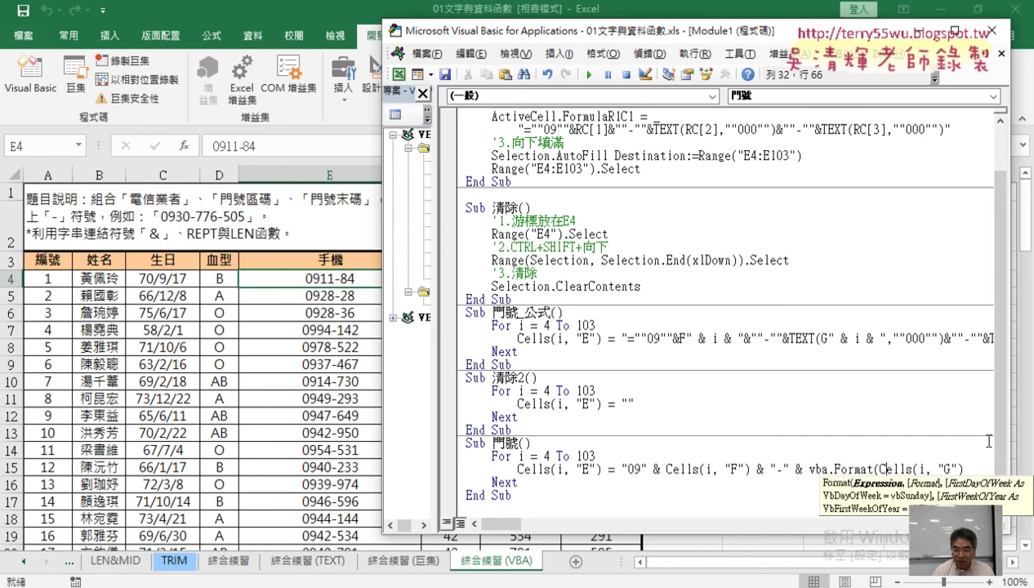
key(Right)
key(Right)
key(Right)
key(Right)
key(Right)
key(Right)
key(Right)
key(Right)
key(Right)
key(Right)
text(,)
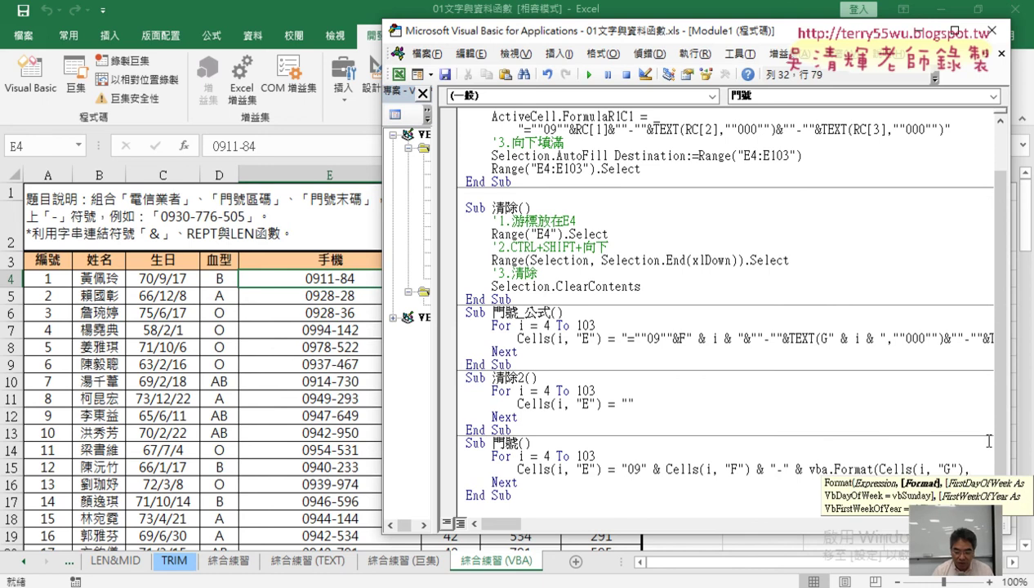
text("")
key(Left)
text(000")
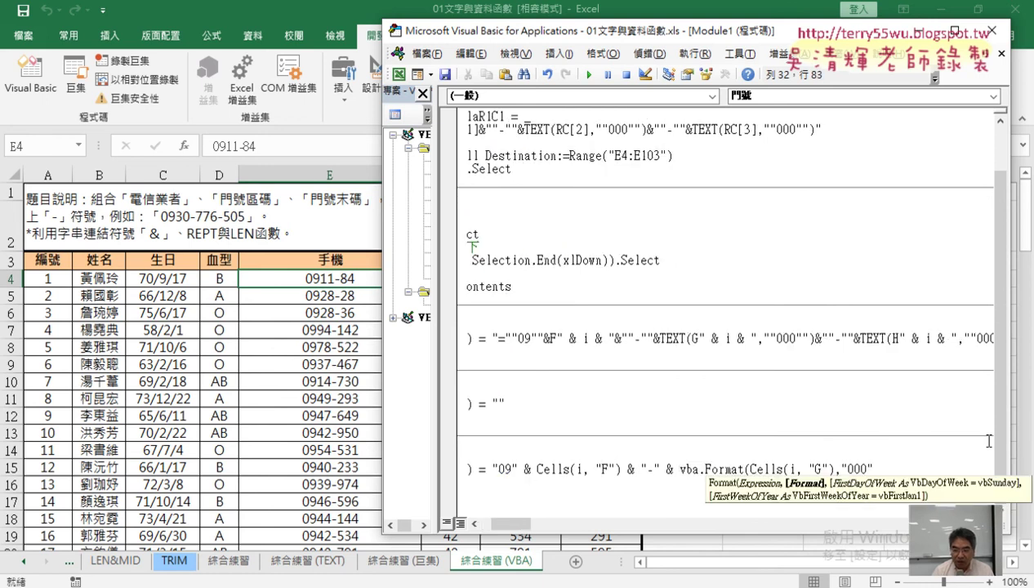
text())
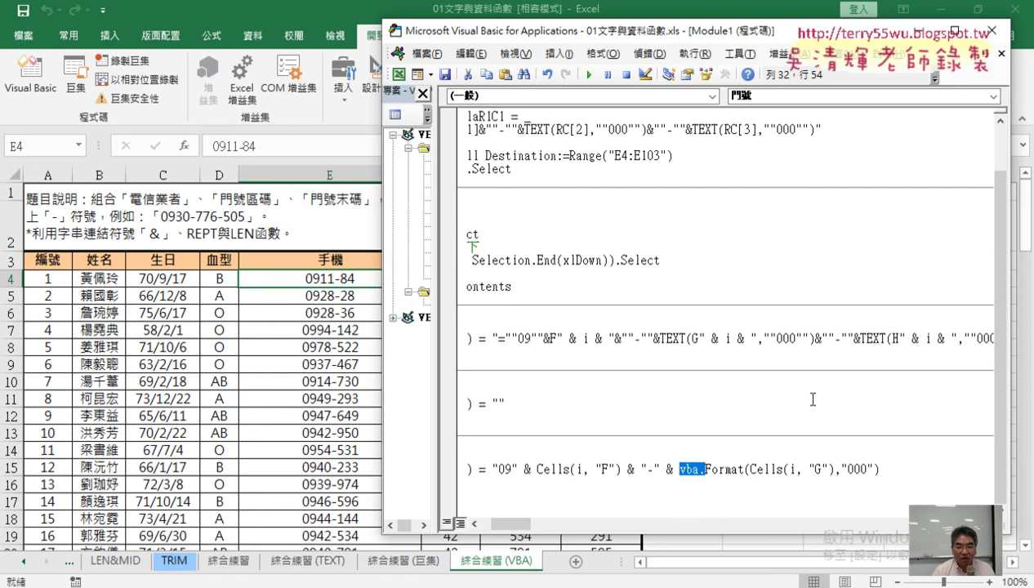
key(Right)
key(Right)
key(Right)
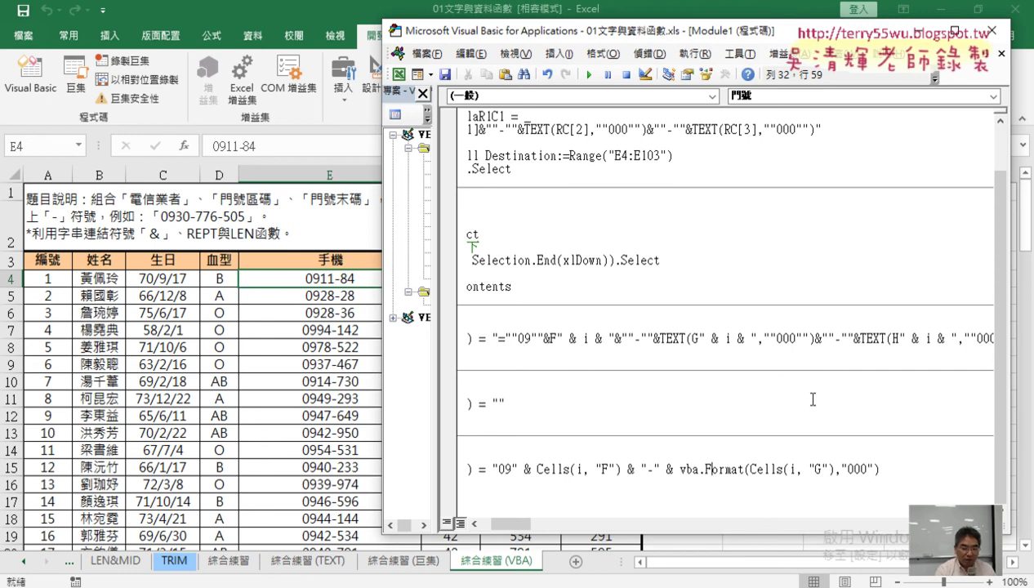
key(F1)
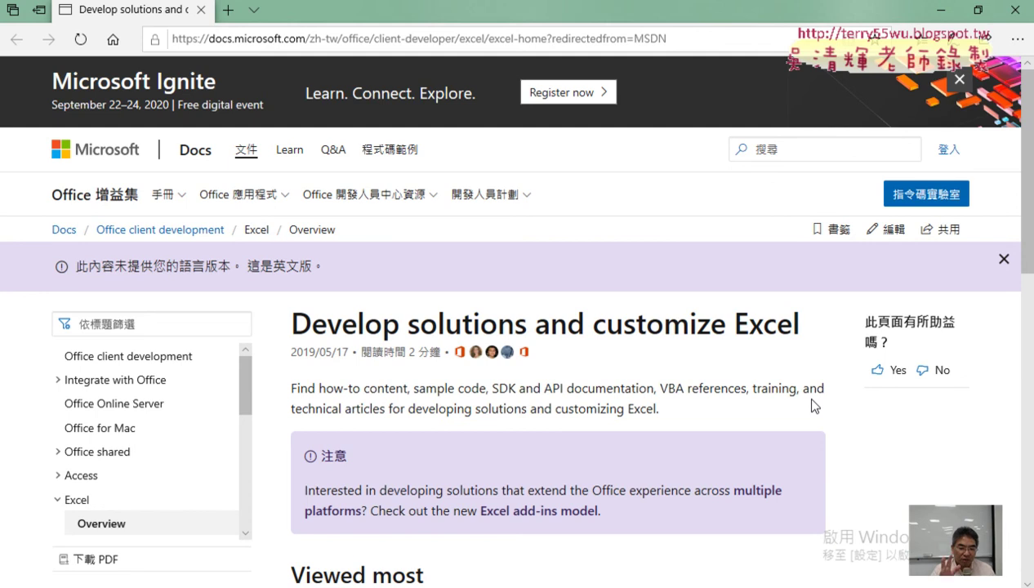
scroll(716, 437, down, 2)
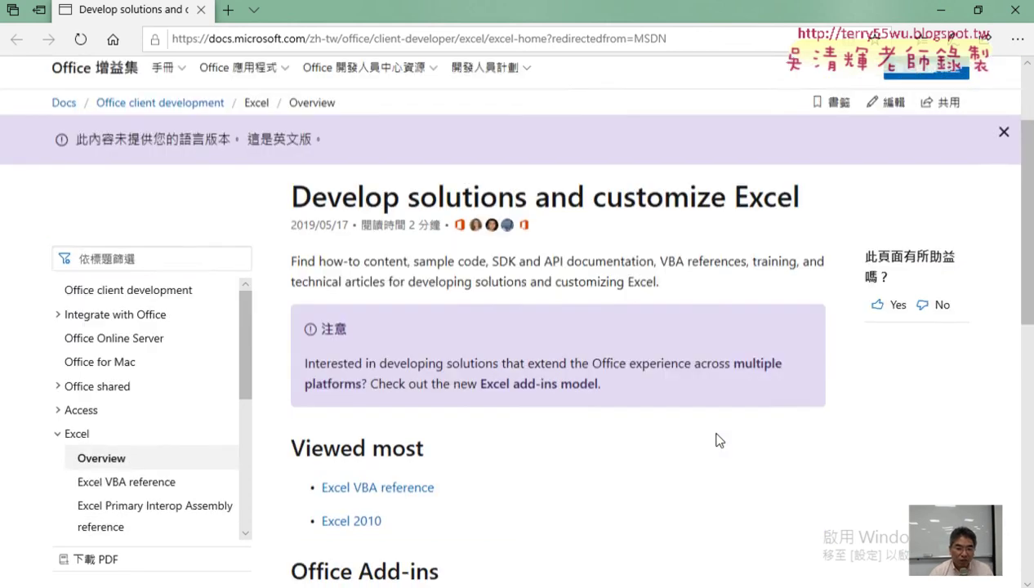
scroll(716, 437, down, 2)
scroll(717, 437, down, 2)
scroll(716, 438, down, 2)
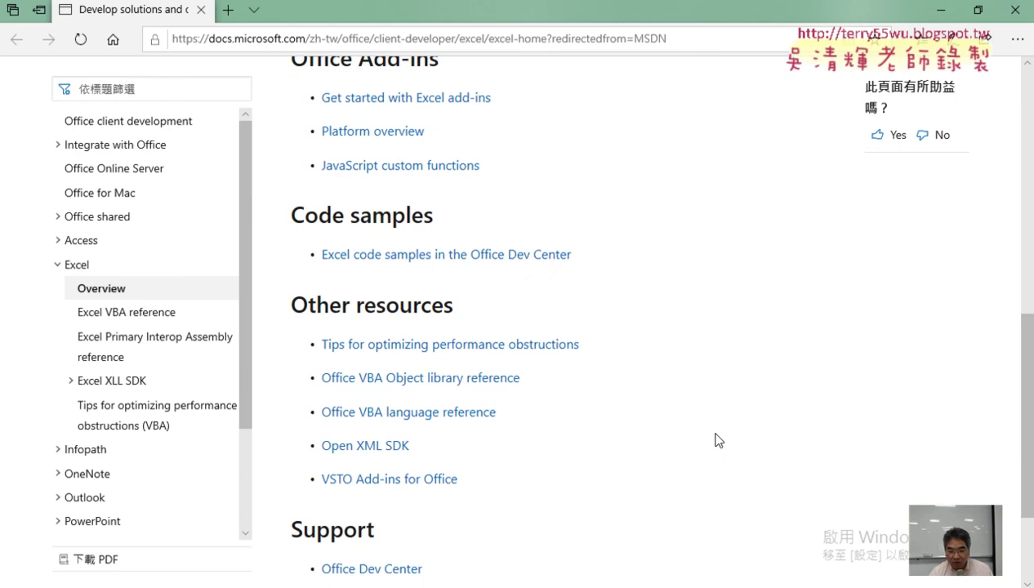
scroll(716, 438, down, 2)
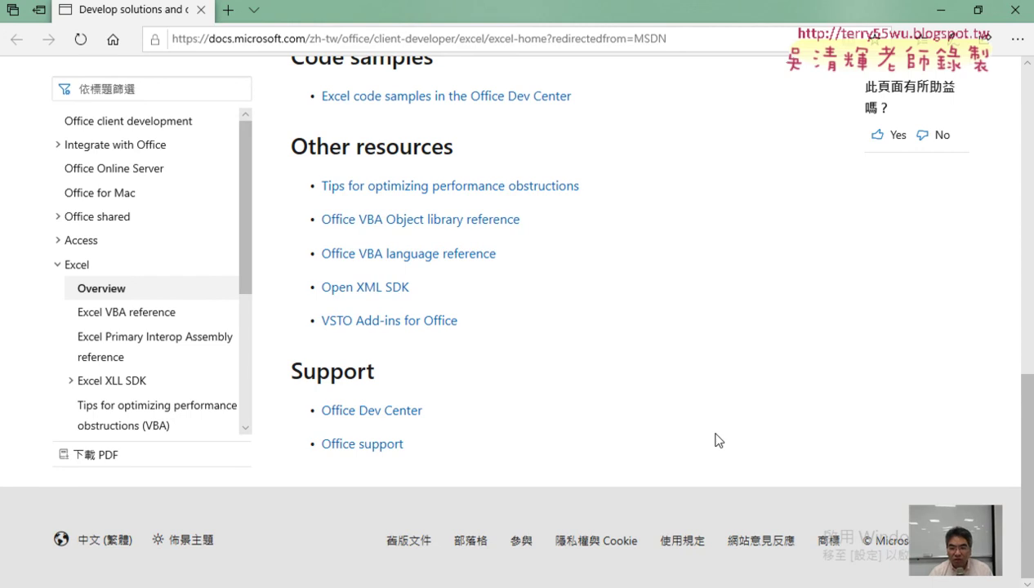
scroll(716, 438, up, 2)
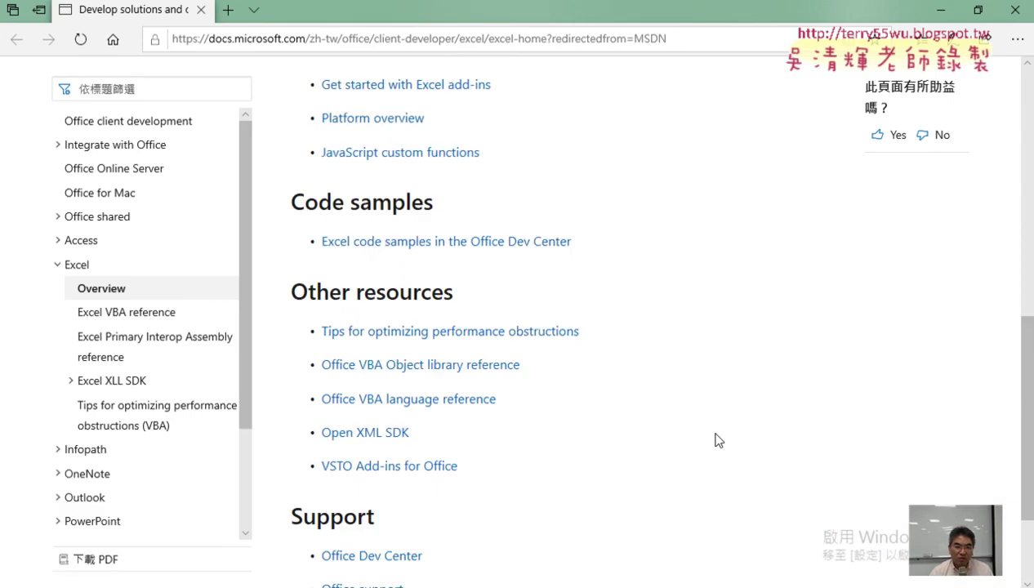
scroll(716, 438, up, 2)
scroll(716, 416, up, 4)
scroll(727, 384, up, 3)
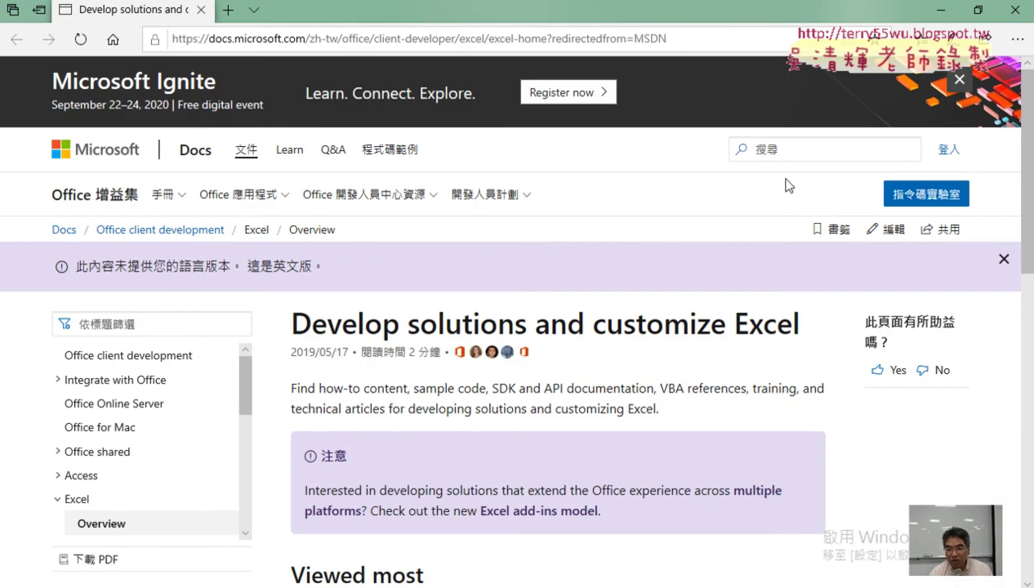
click(791, 149)
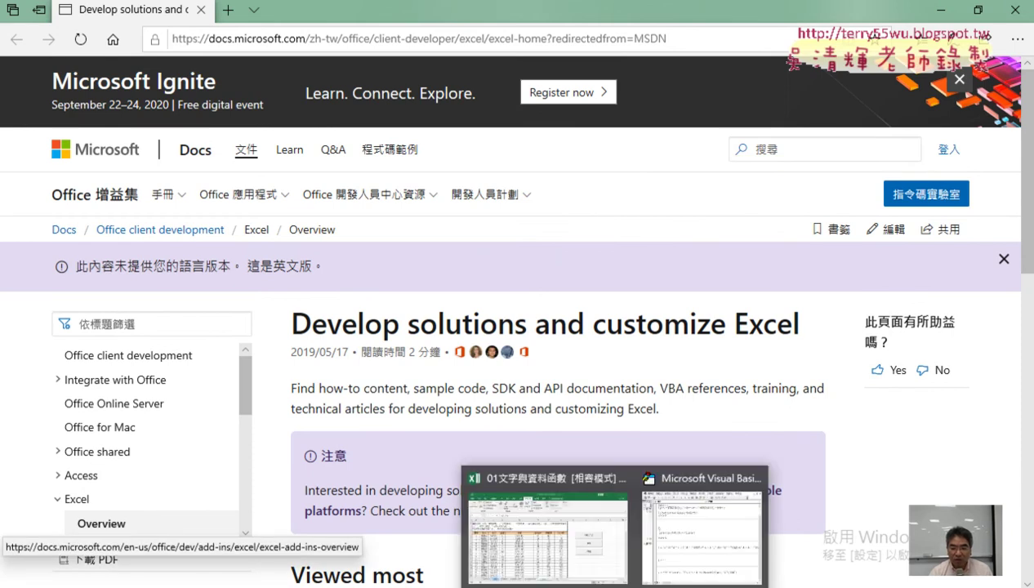
Copy vba.Format from the 門號 code line in the VBA editor, then minimize the editor.
click(578, 531)
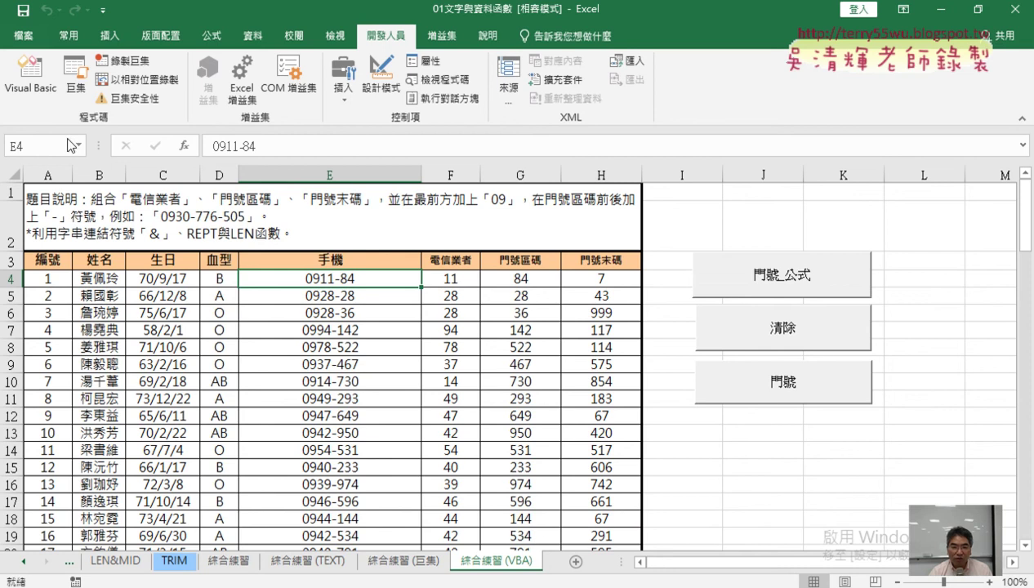
click(30, 77)
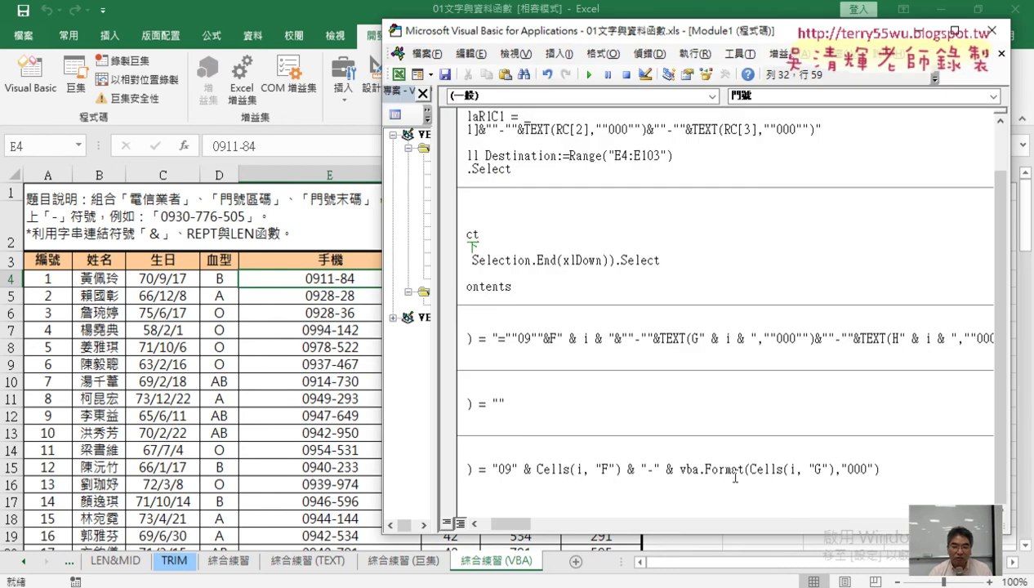
drag(743, 471, 680, 470)
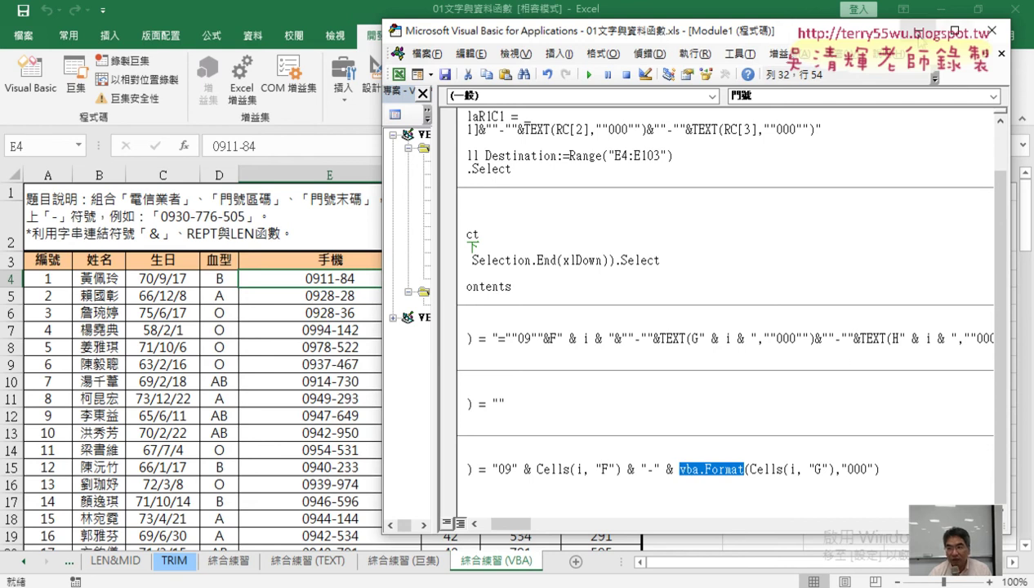
click(908, 31)
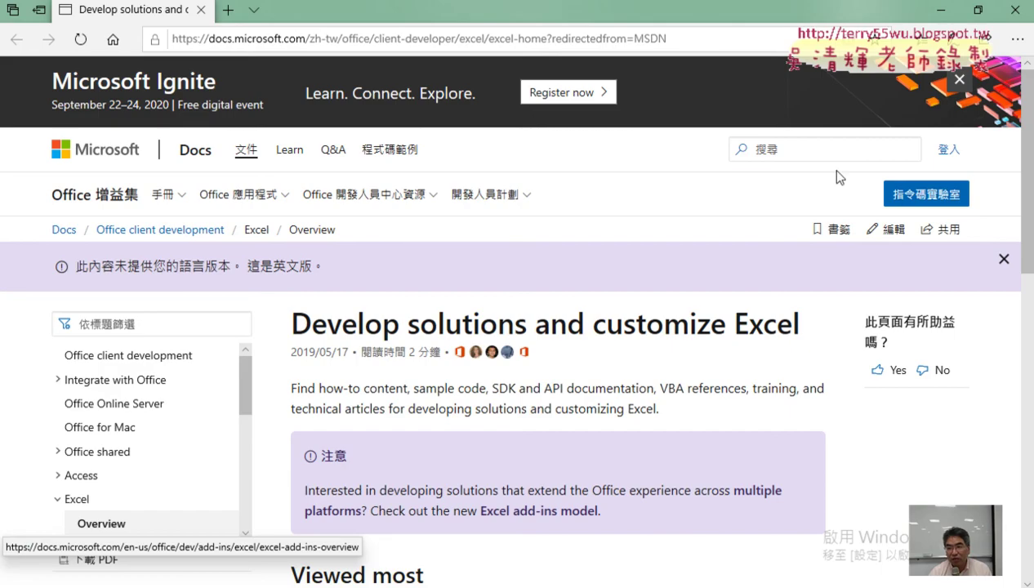
Paste vba.Format into the Microsoft Docs search box and run the search.
click(760, 149)
right_click(778, 152)
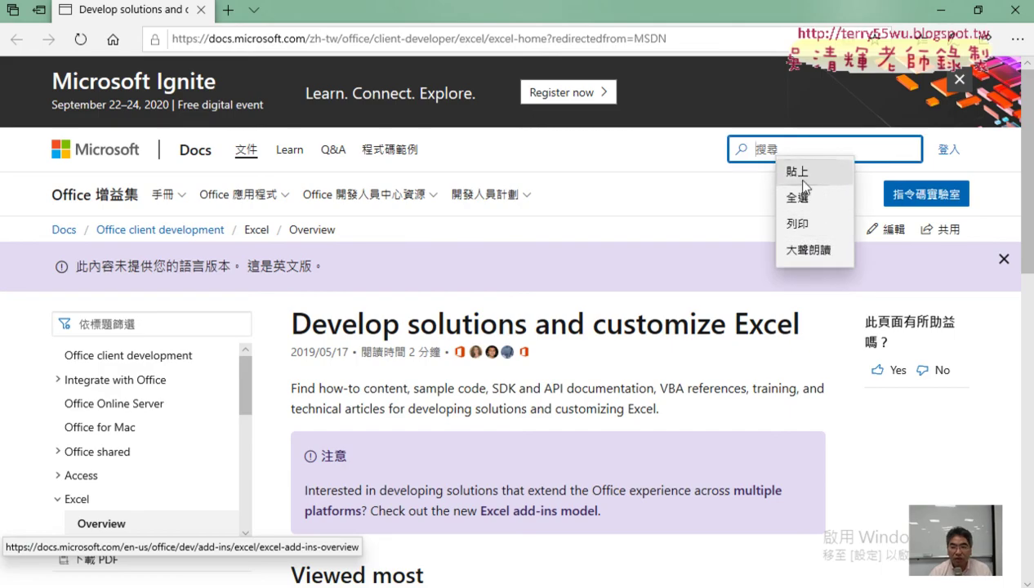
click(796, 170)
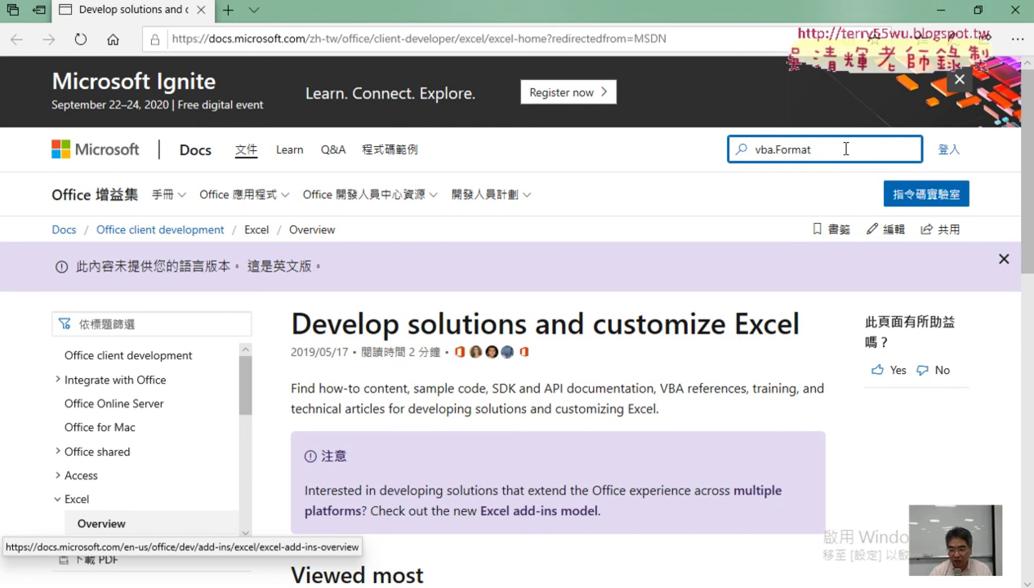
key(Return)
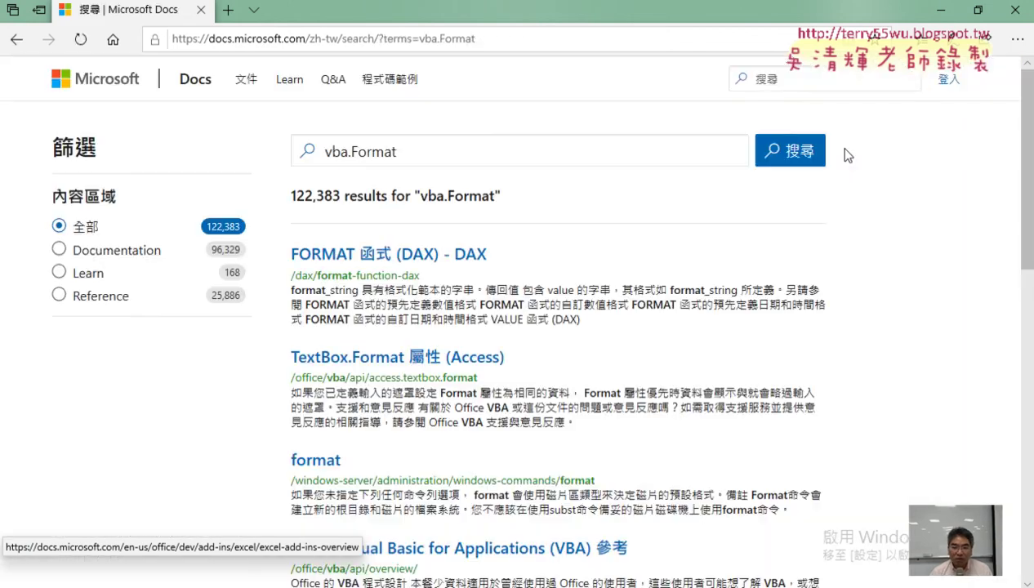
Open the Office VBA reference page from the search results.
scroll(657, 376, down, 1)
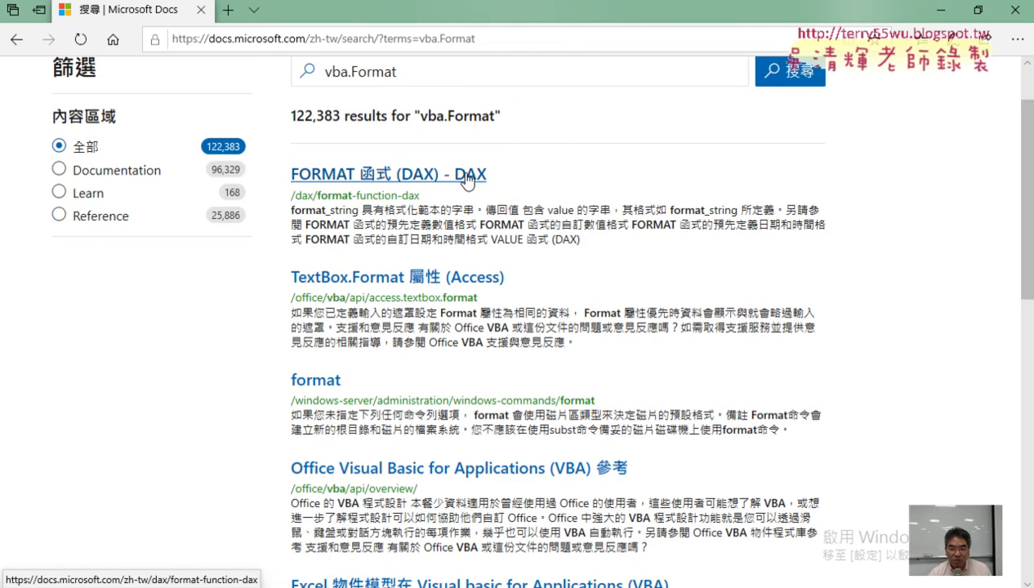
scroll(490, 221, down, 2)
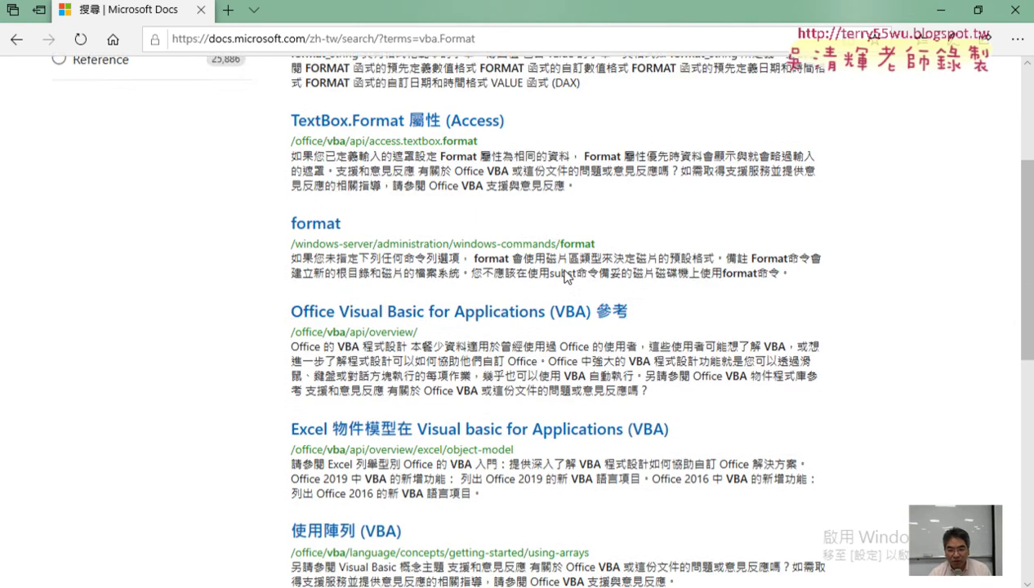
scroll(504, 234, down, 1)
click(503, 232)
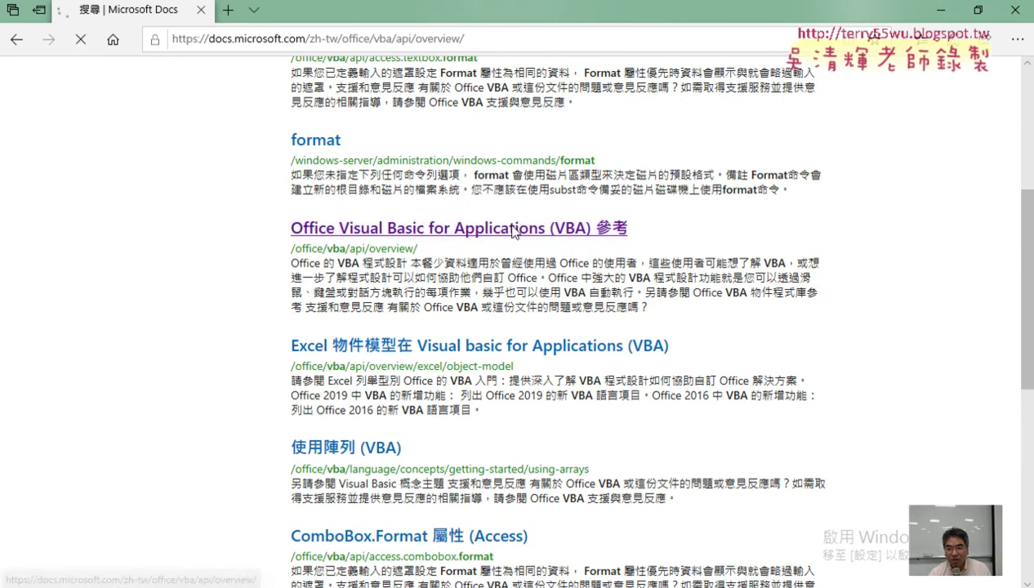
scroll(620, 341, down, 1)
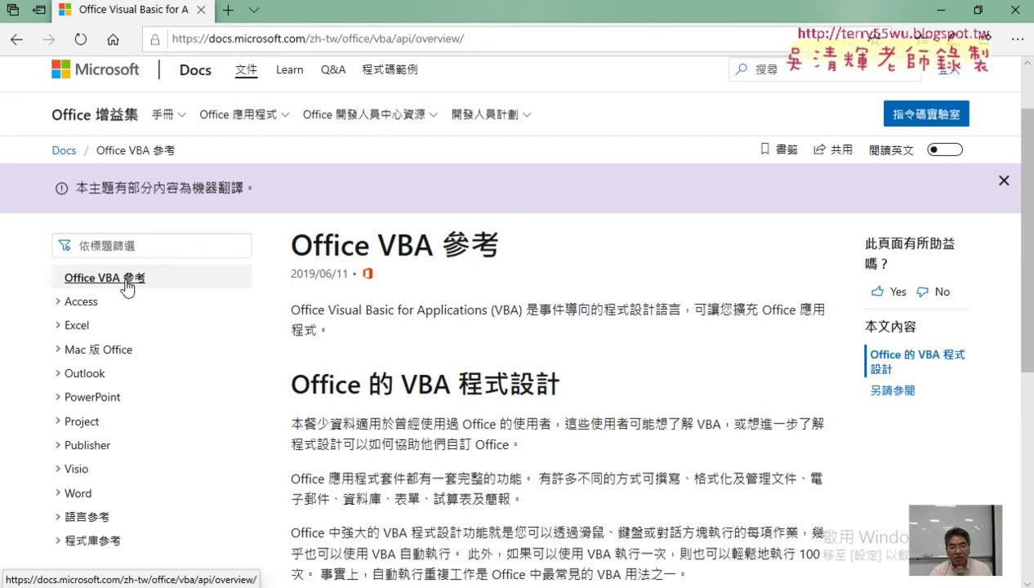
Expand the Excel and 概念 sections in the reference sidebar.
click(58, 326)
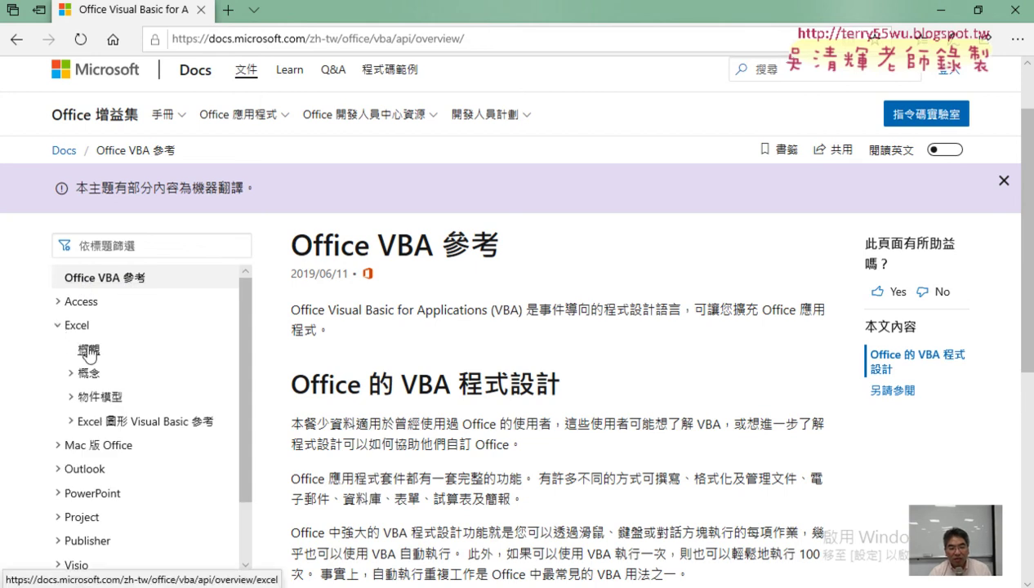
click(85, 373)
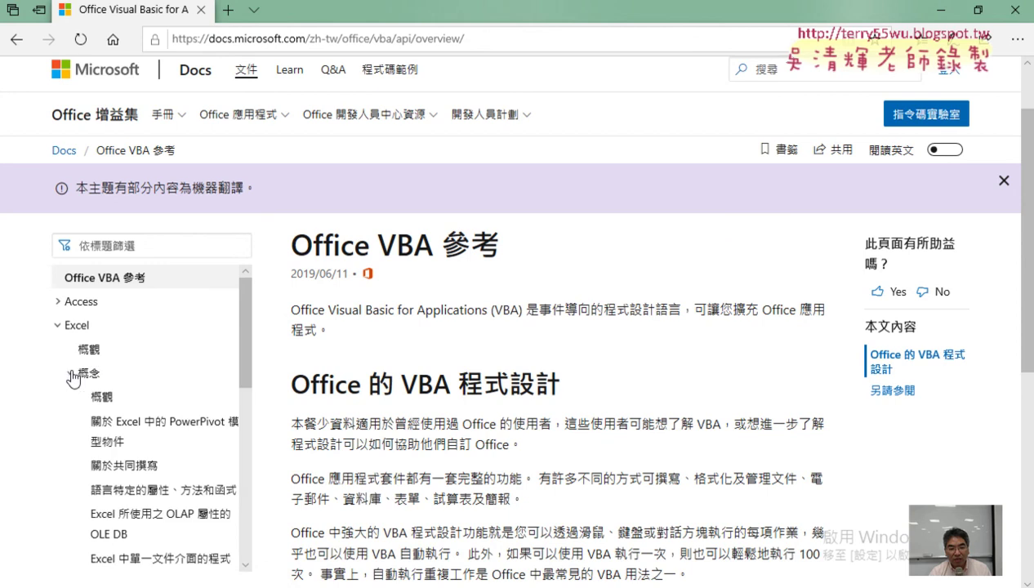
scroll(106, 372, down, 2)
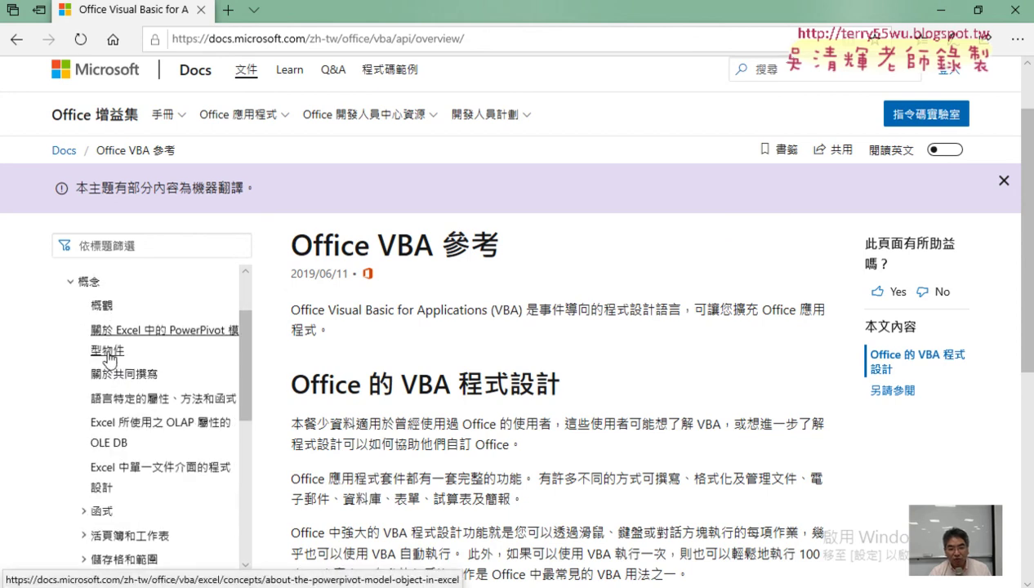
scroll(111, 366, down, 2)
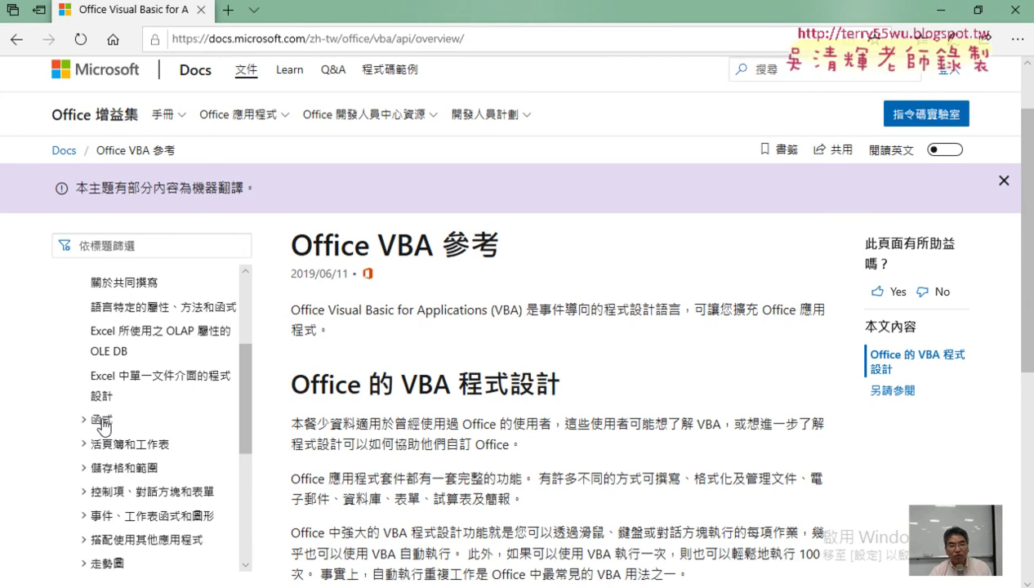
Expand 函式, open the 使用 Solver VBA 函式 page, then close Edge.
click(103, 420)
scroll(104, 424, down, 3)
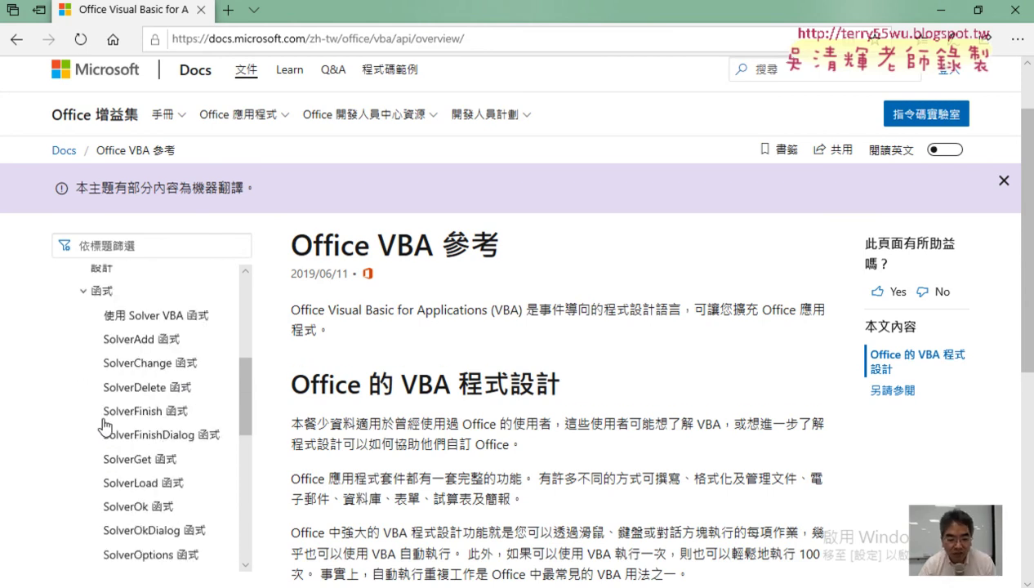
scroll(108, 421, down, 2)
scroll(111, 431, down, 2)
scroll(109, 425, up, 2)
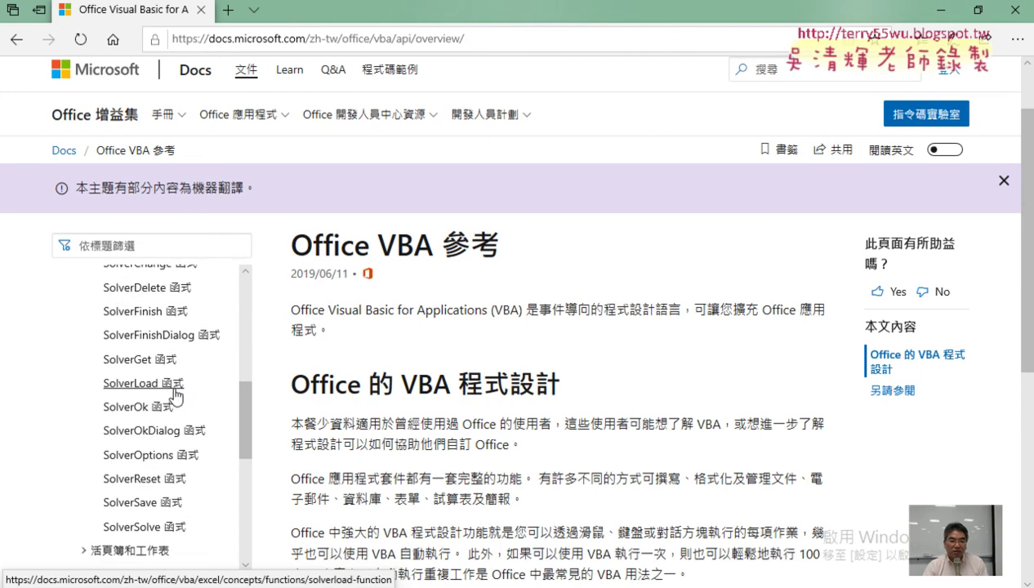
scroll(174, 396, up, 2)
click(173, 302)
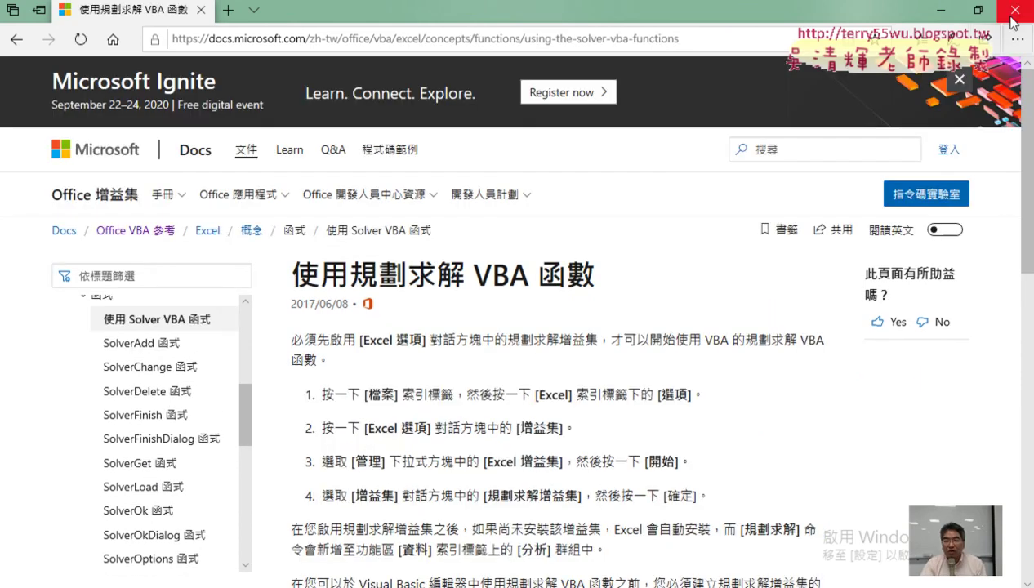
click(1012, 16)
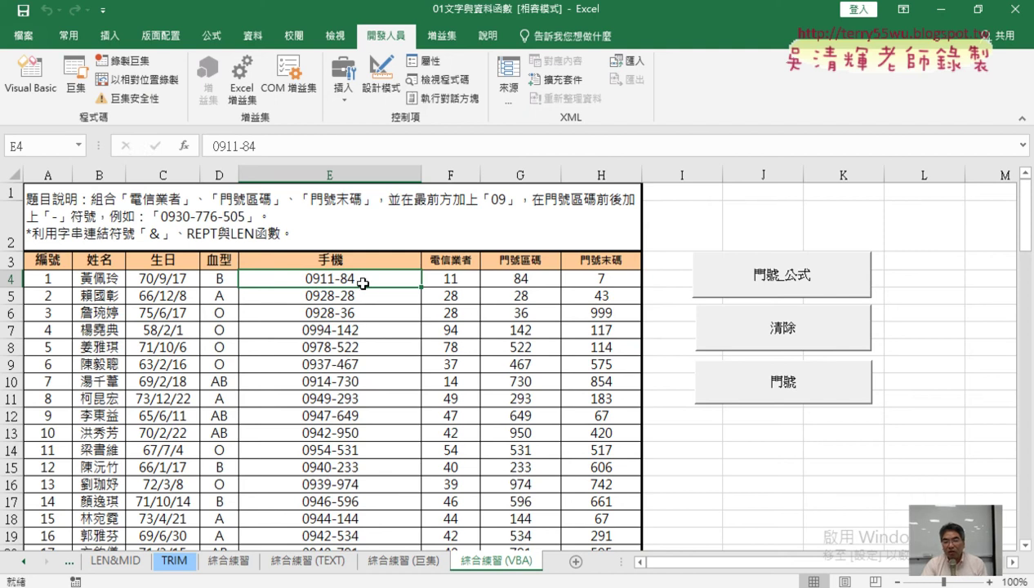
Check the VBA.Format(Cells(i, "G"), "000") arguments and run 門號 to zero-pad column E.
click(30, 77)
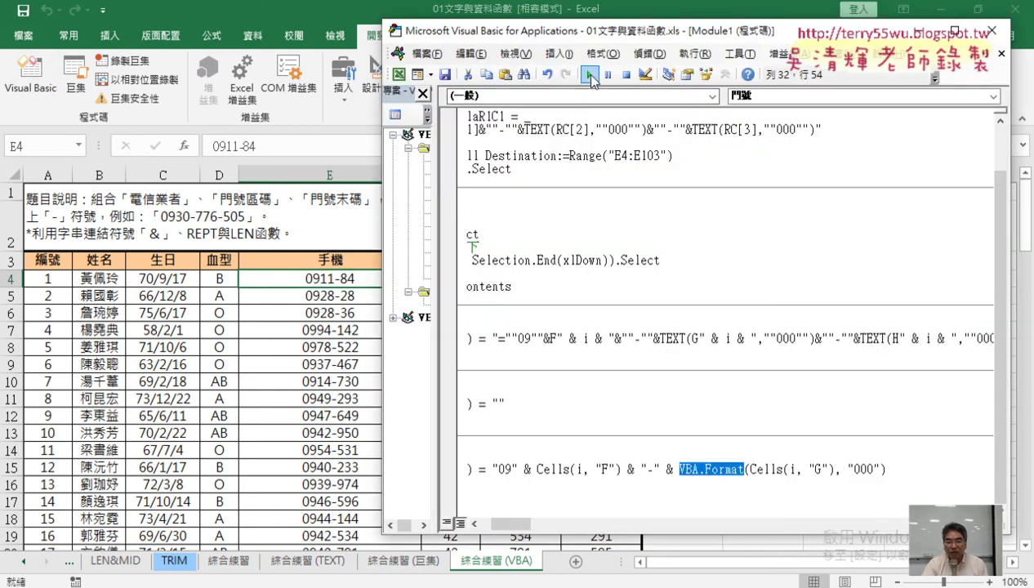
click(757, 469)
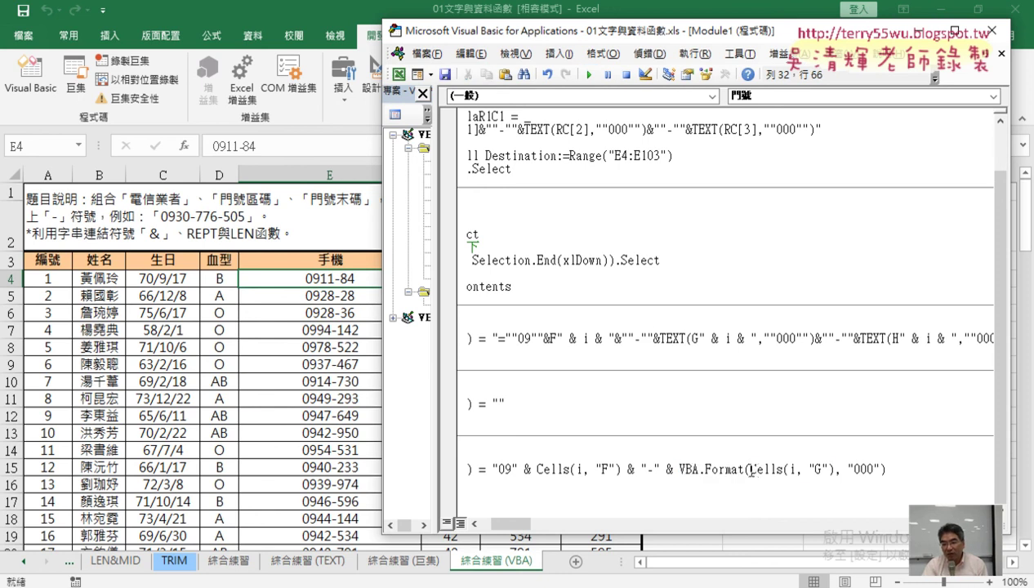
drag(750, 470, 834, 470)
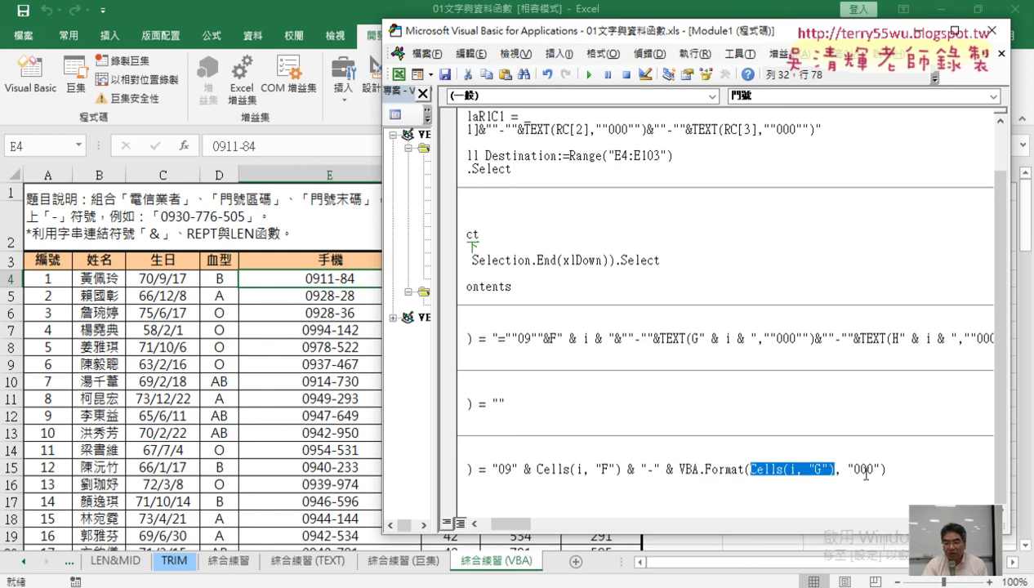
drag(881, 470, 835, 470)
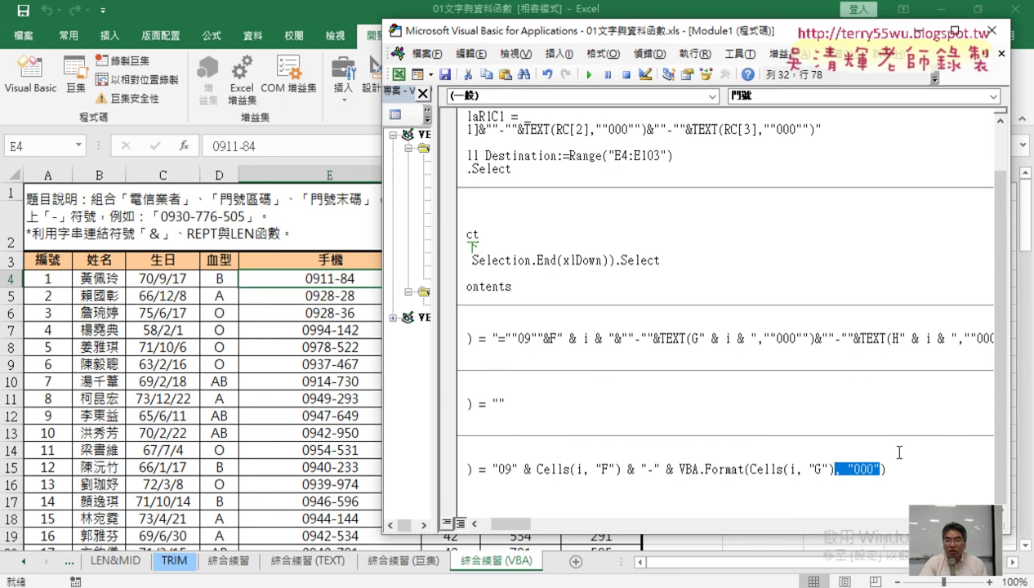
click(588, 74)
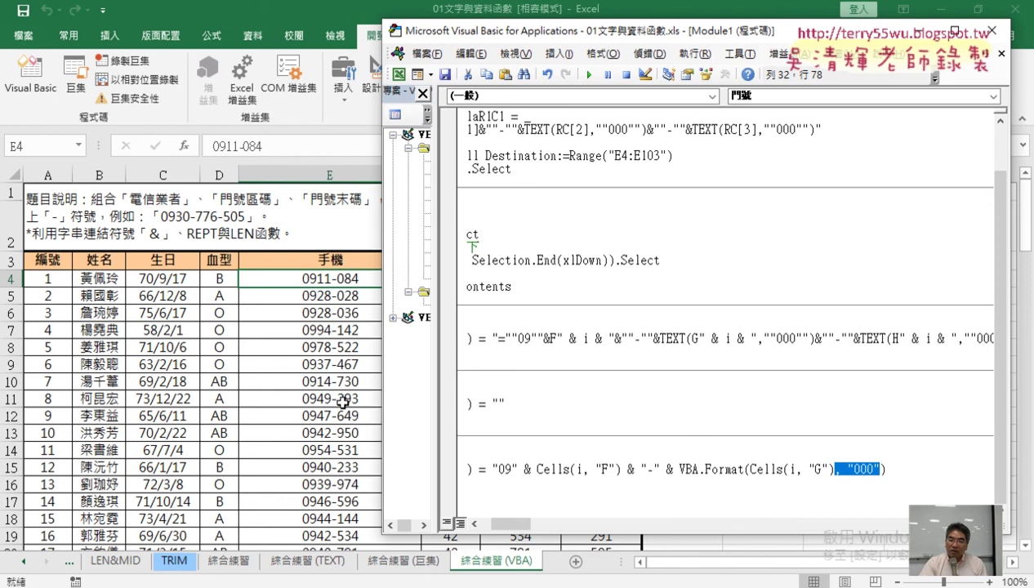
drag(489, 31, 467, 31)
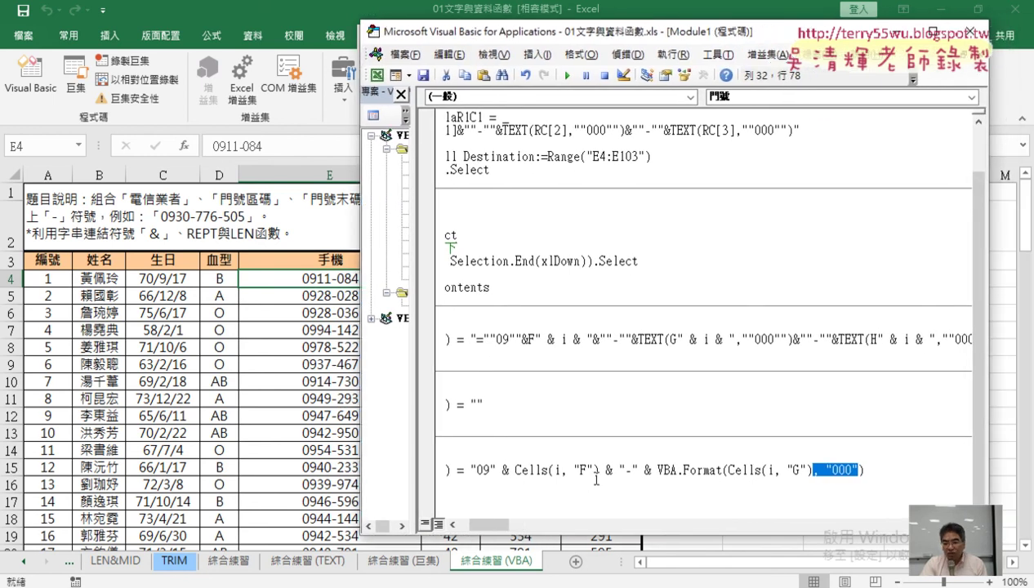
drag(864, 470, 600, 470)
key(ctrl+c)
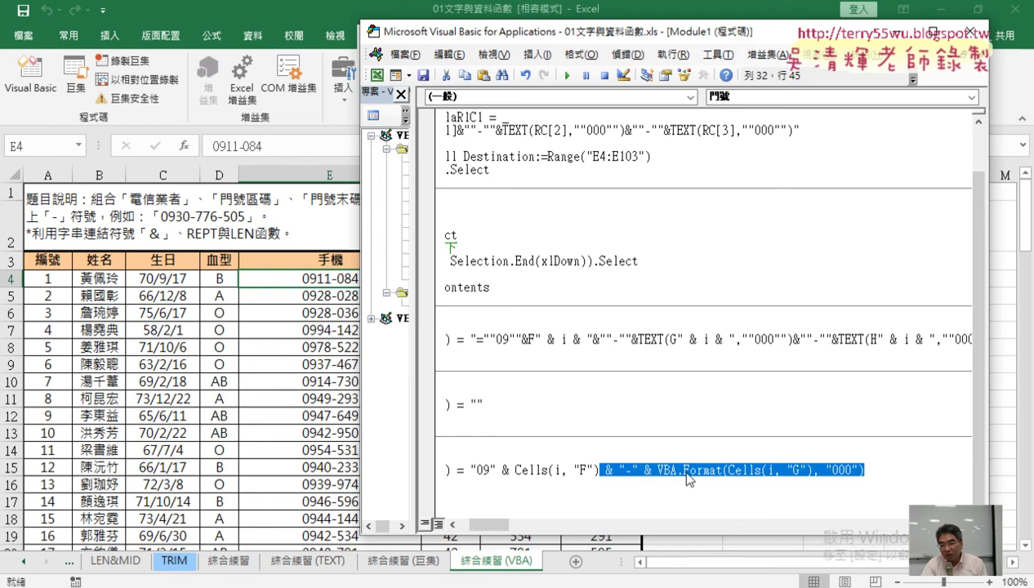
Copy & "-" & VBA.Format(Cells(i, "G"), "000") to the line end and change its G to H.
right_click(794, 476)
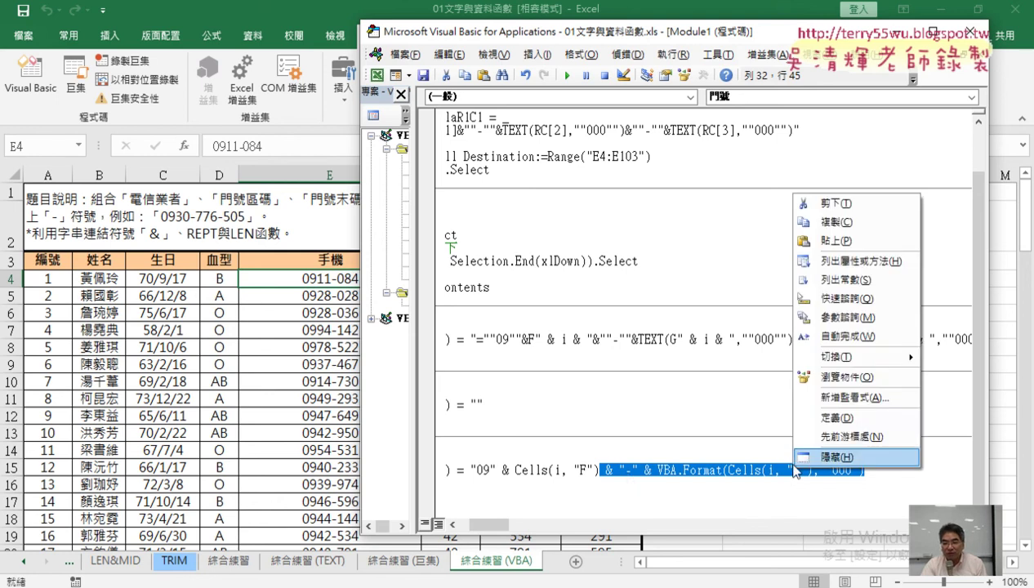
click(838, 222)
click(867, 469)
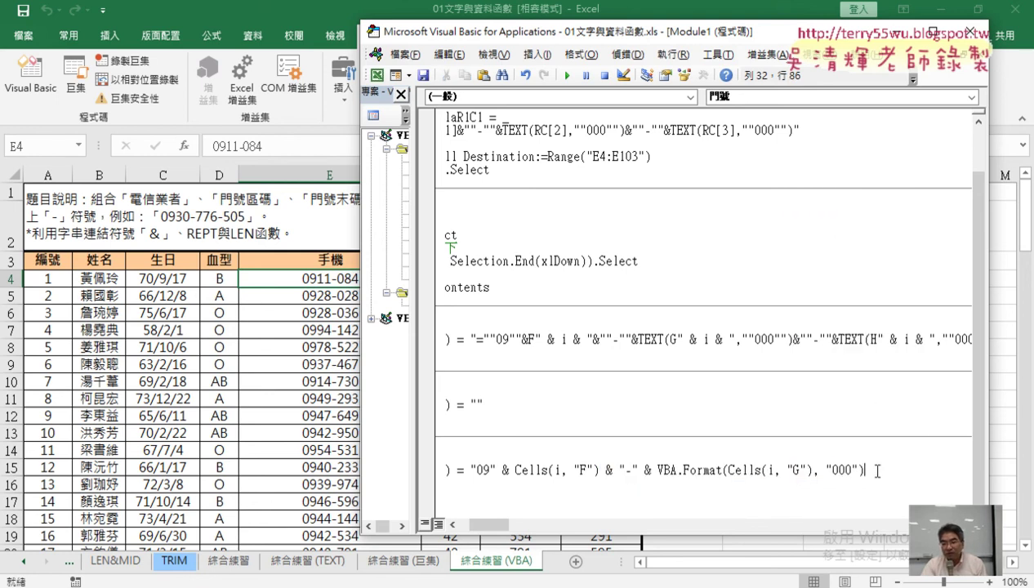
right_click(868, 470)
click(921, 243)
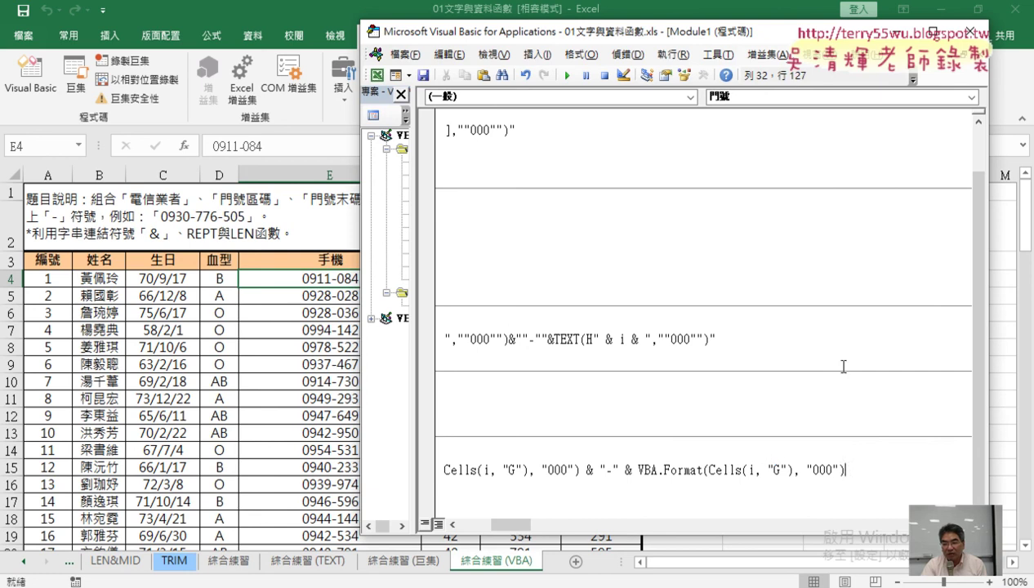
double_click(777, 469)
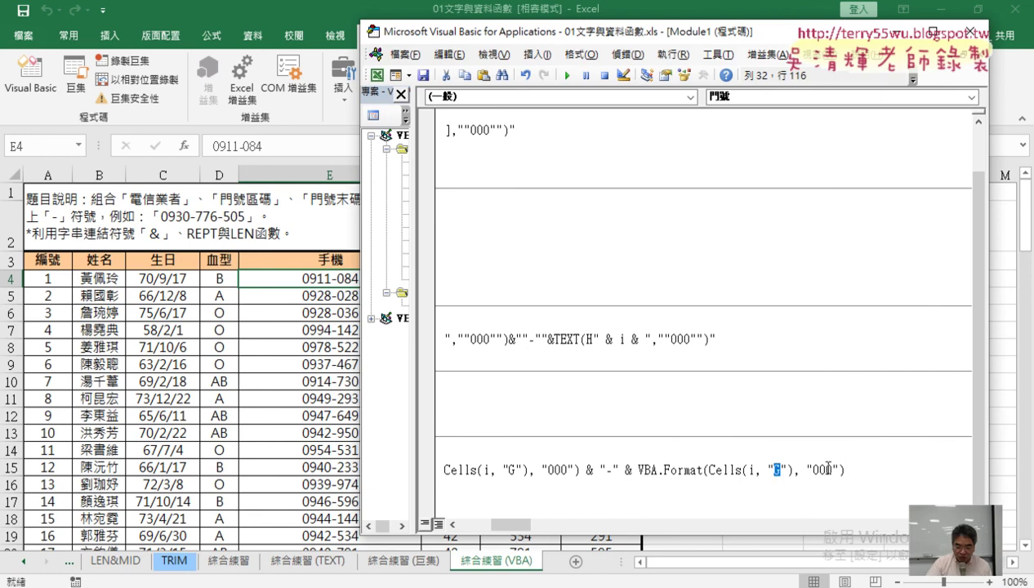
text(H)
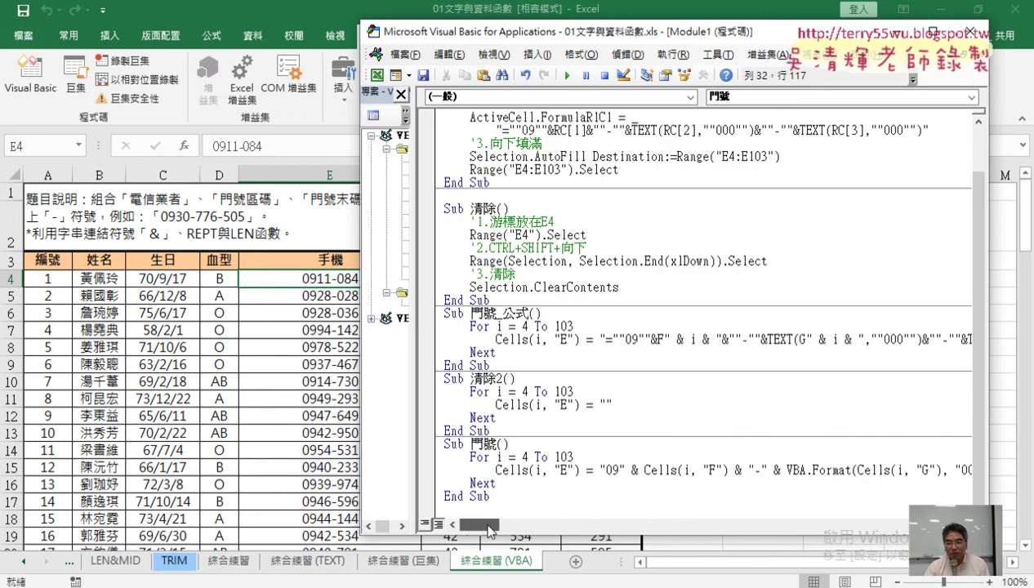
drag(511, 525, 473, 524)
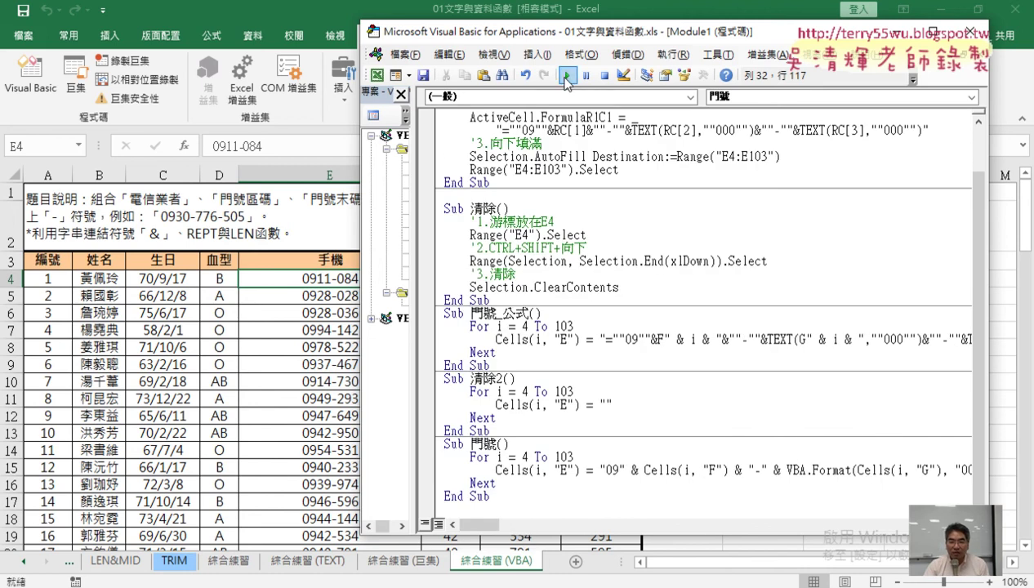
click(567, 75)
drag(566, 36, 651, 34)
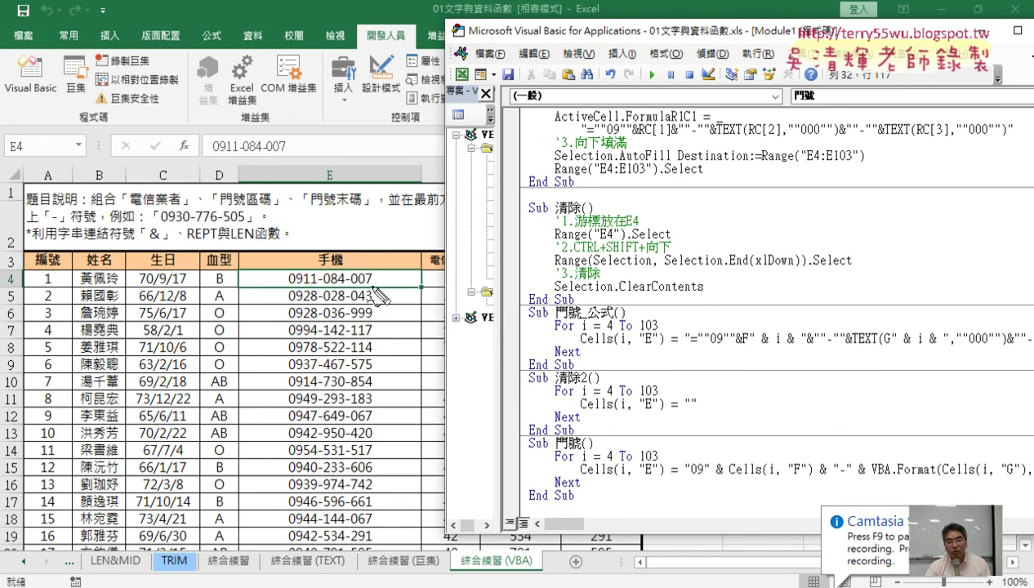
drag(373, 286, 287, 288)
drag(294, 150, 206, 155)
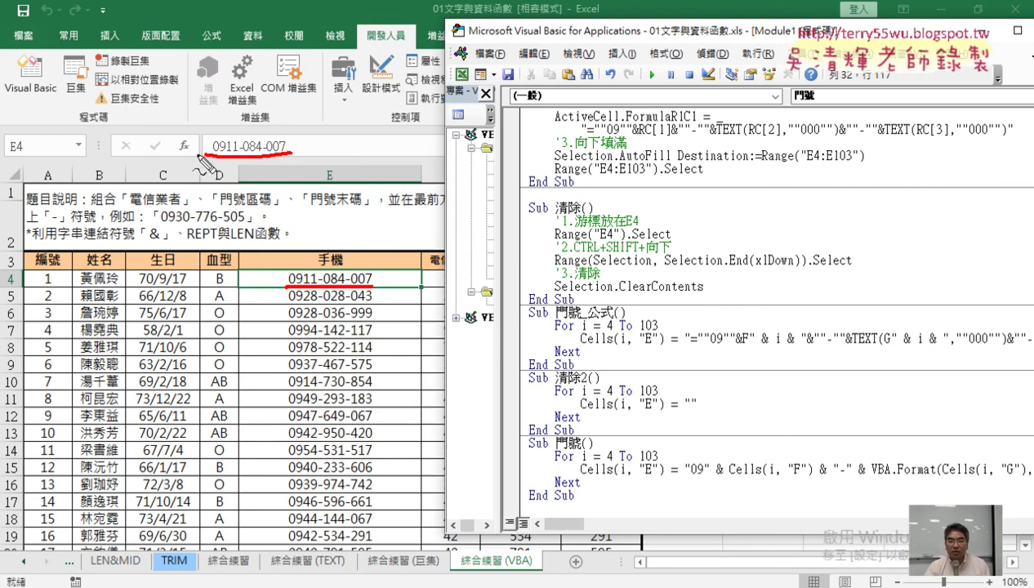
mouse_move(208, 157)
mouse_down()
mouse_move(280, 141)
mouse_move(288, 155)
mouse_up()
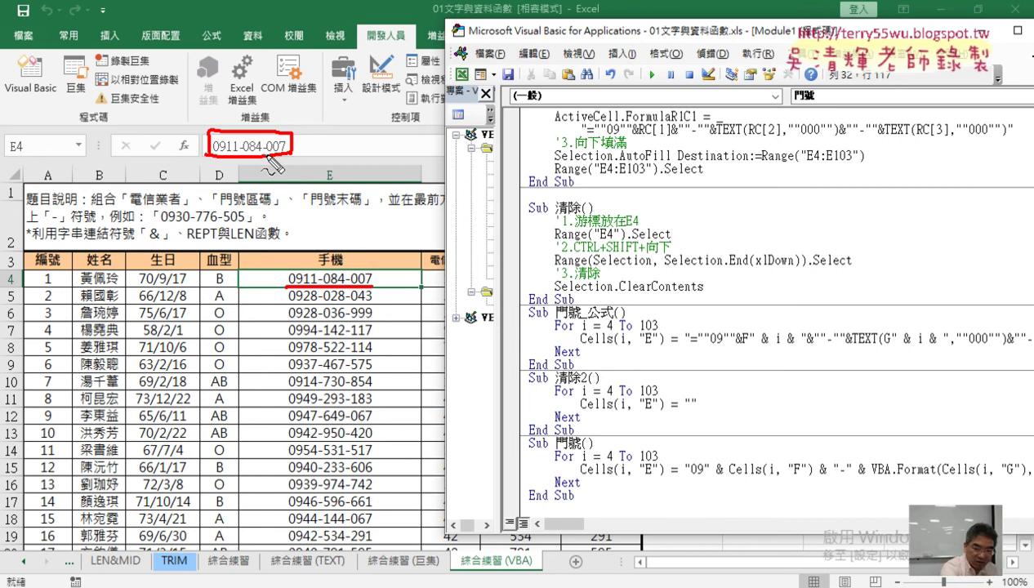
key(Escape)
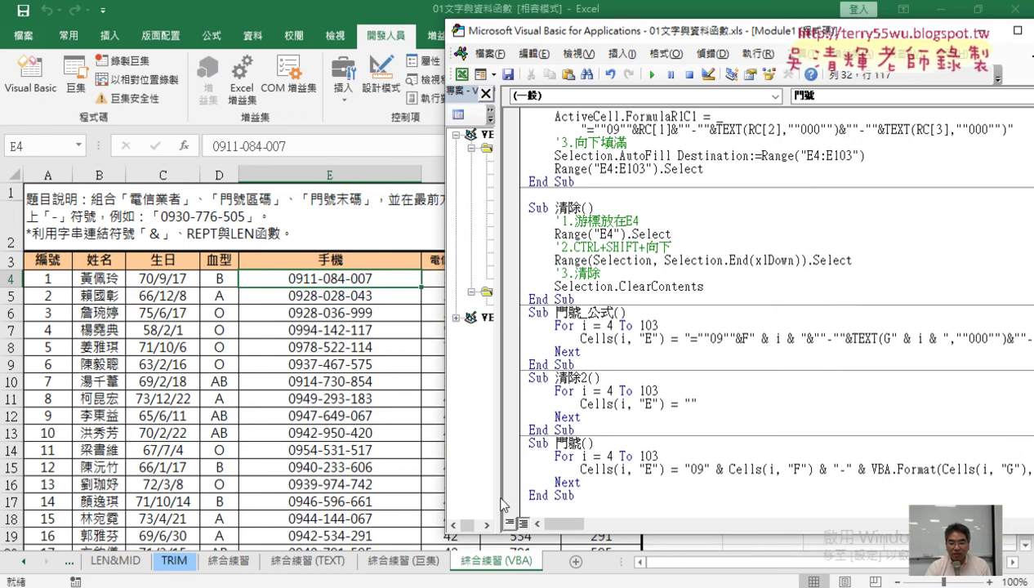
Switch to Chrome and bring up the 01_文字與資料函數程式碼 document.
mouse_move(572, 587)
click(576, 564)
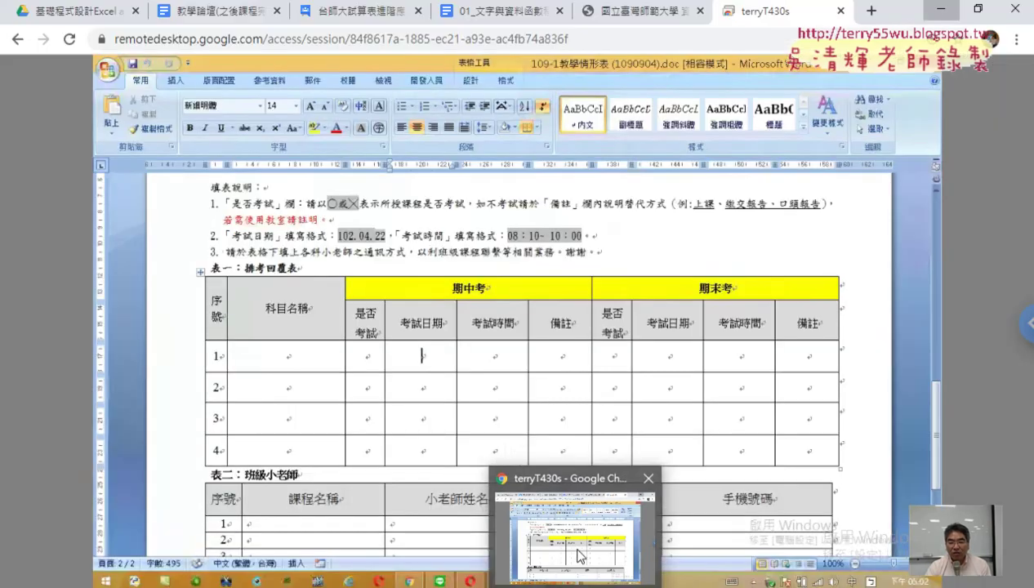
text(11/12)
click(219, 18)
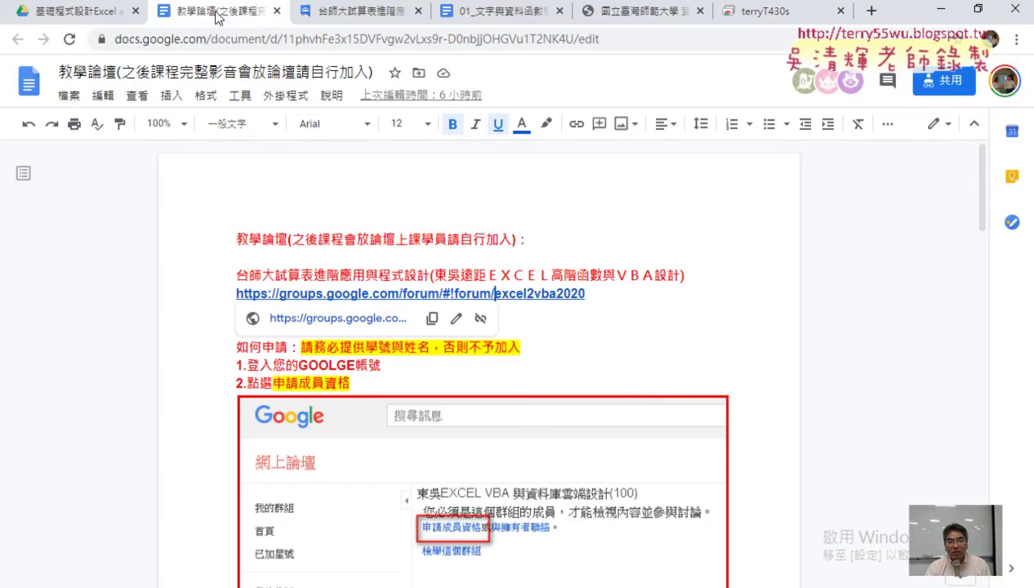
click(482, 13)
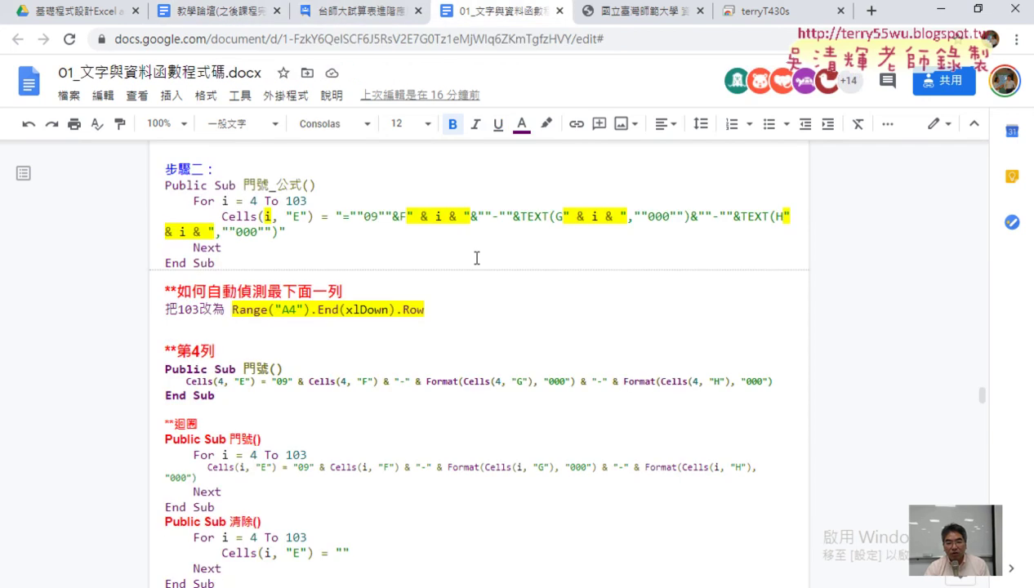
Find the looping Public Sub 門號() block in the document and select it.
scroll(477, 258, down, 2)
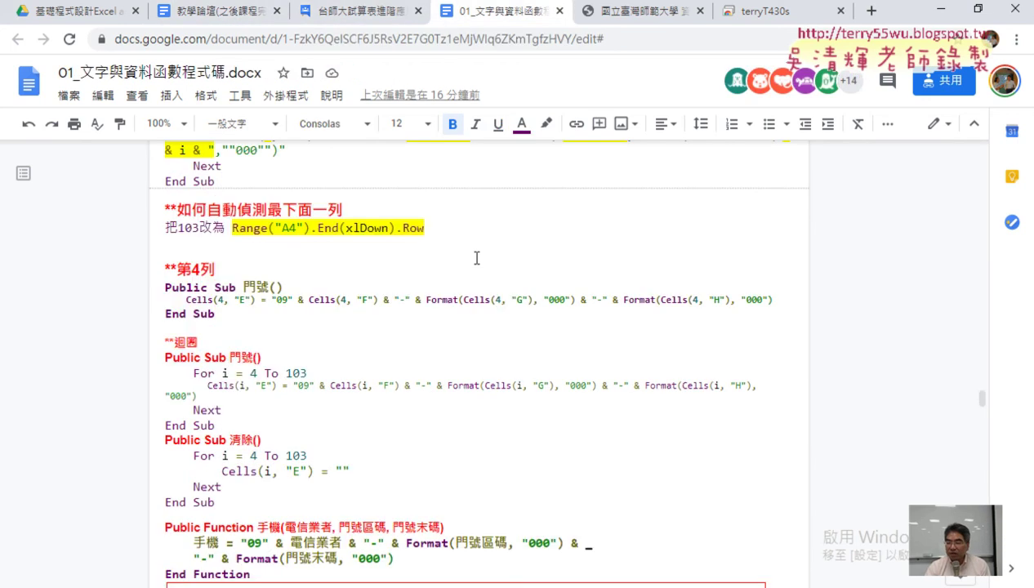
scroll(477, 258, down, 1)
scroll(477, 258, down, 2)
scroll(477, 258, down, 1)
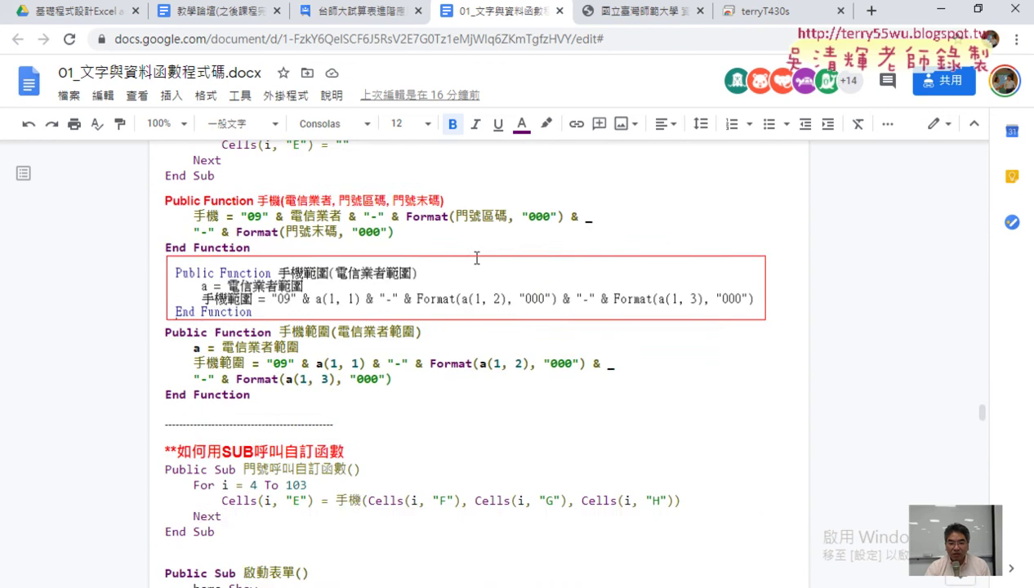
scroll(477, 258, up, 2)
scroll(477, 258, up, 2)
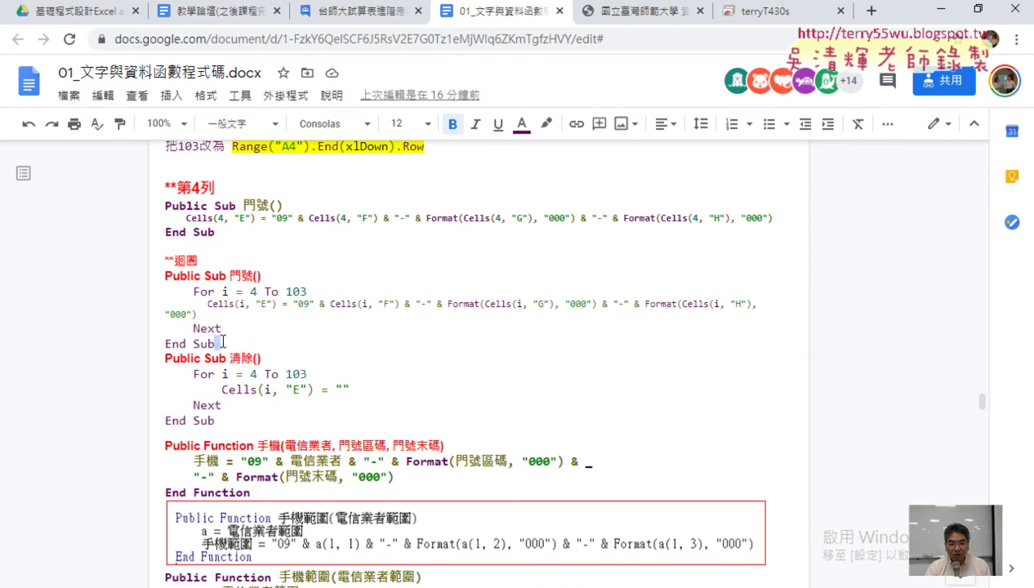
drag(215, 344, 161, 282)
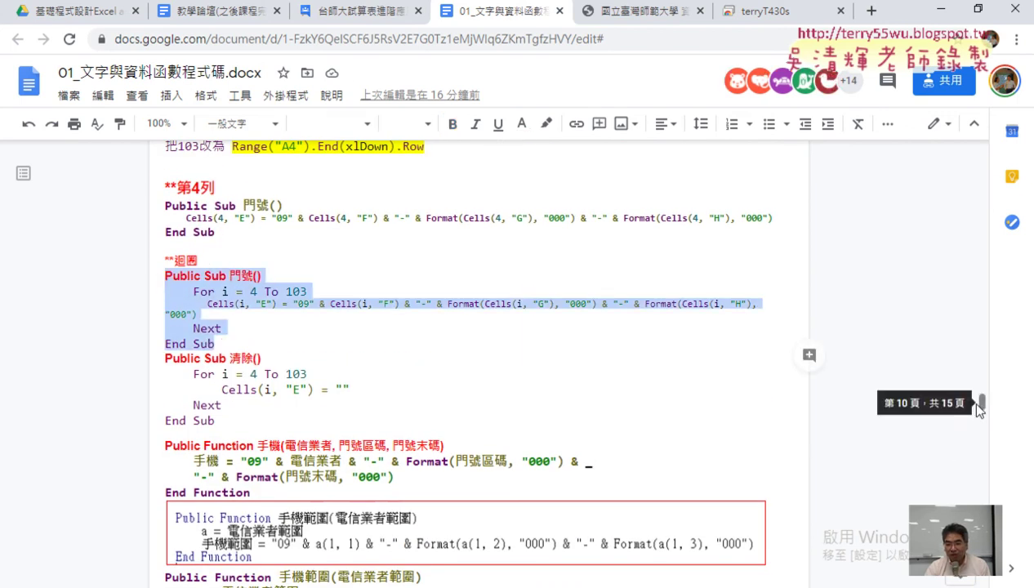